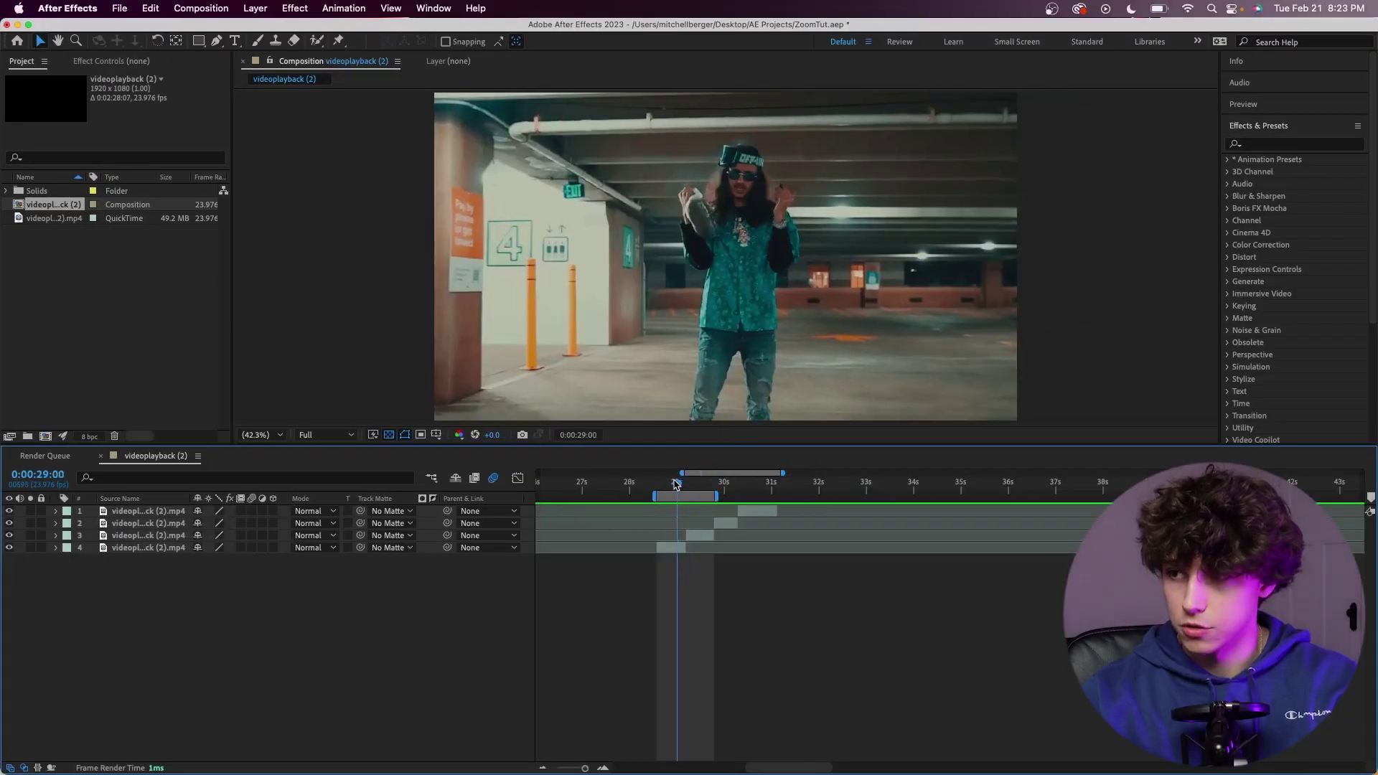
# Move the playhead to 0:00:29:05, the first frame of the red-jacket clip.
pyautogui.moveTo(680, 483); pyautogui.dragTo(685, 485)
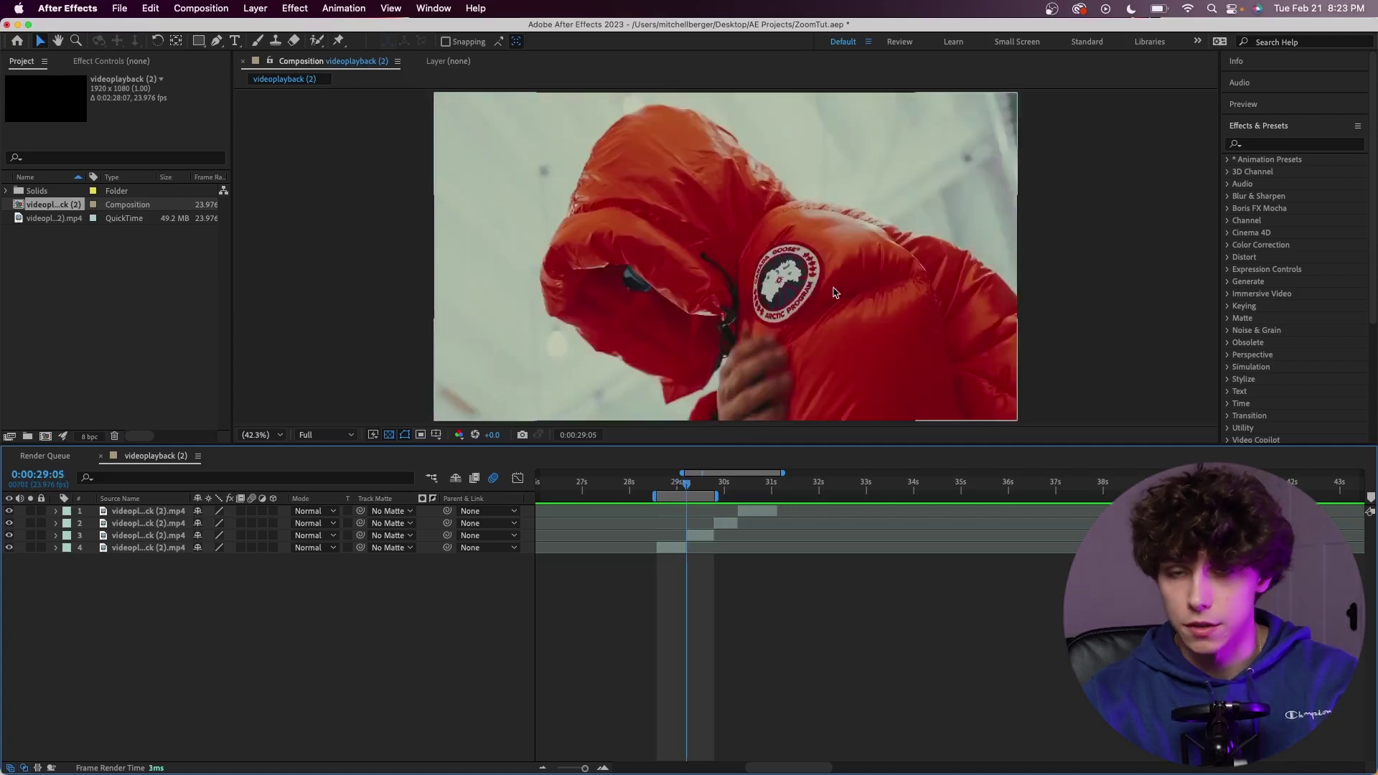
# Duplicate the red-jacket layer and apply Freeze Frame to the copy on the jacket-logo frame.
pyautogui.click(708, 541)
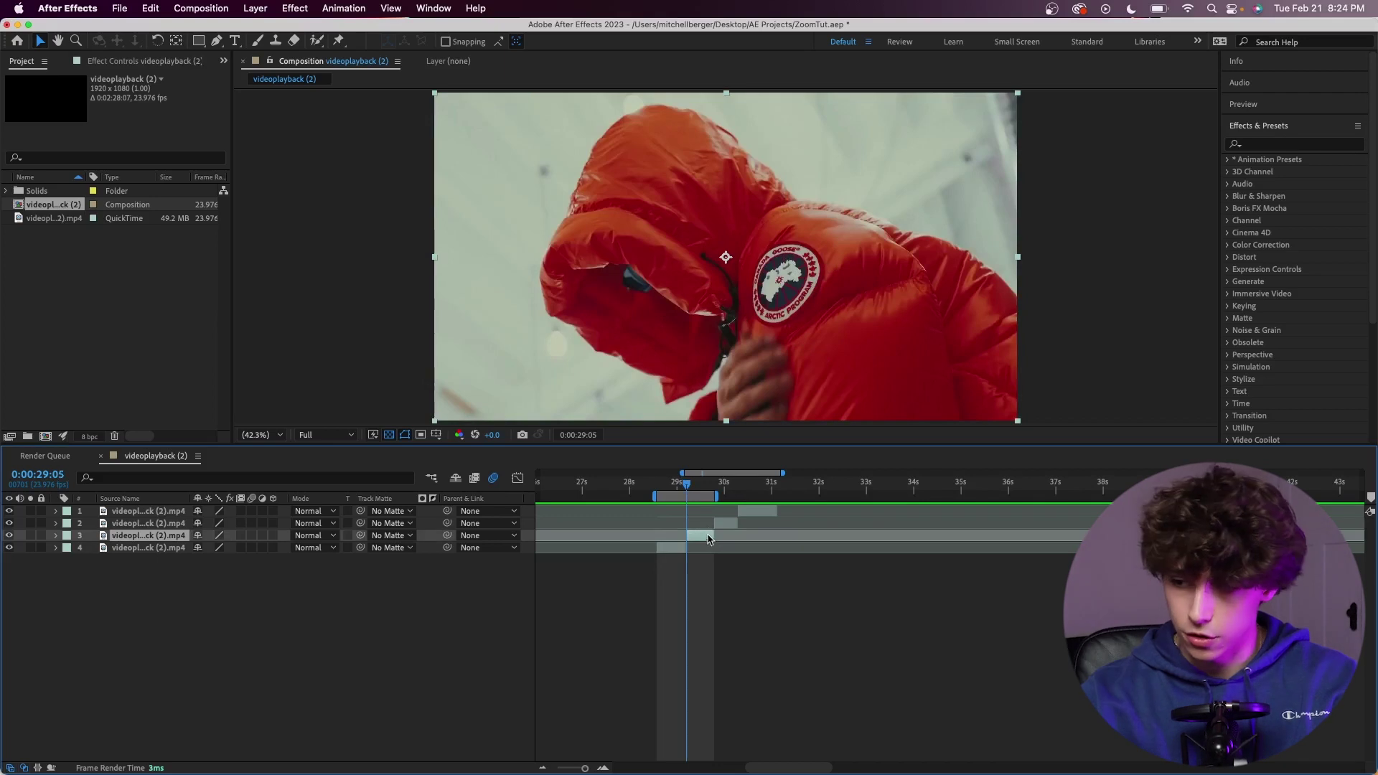
pyautogui.press('super+d')
pyautogui.rightClick(702, 538)
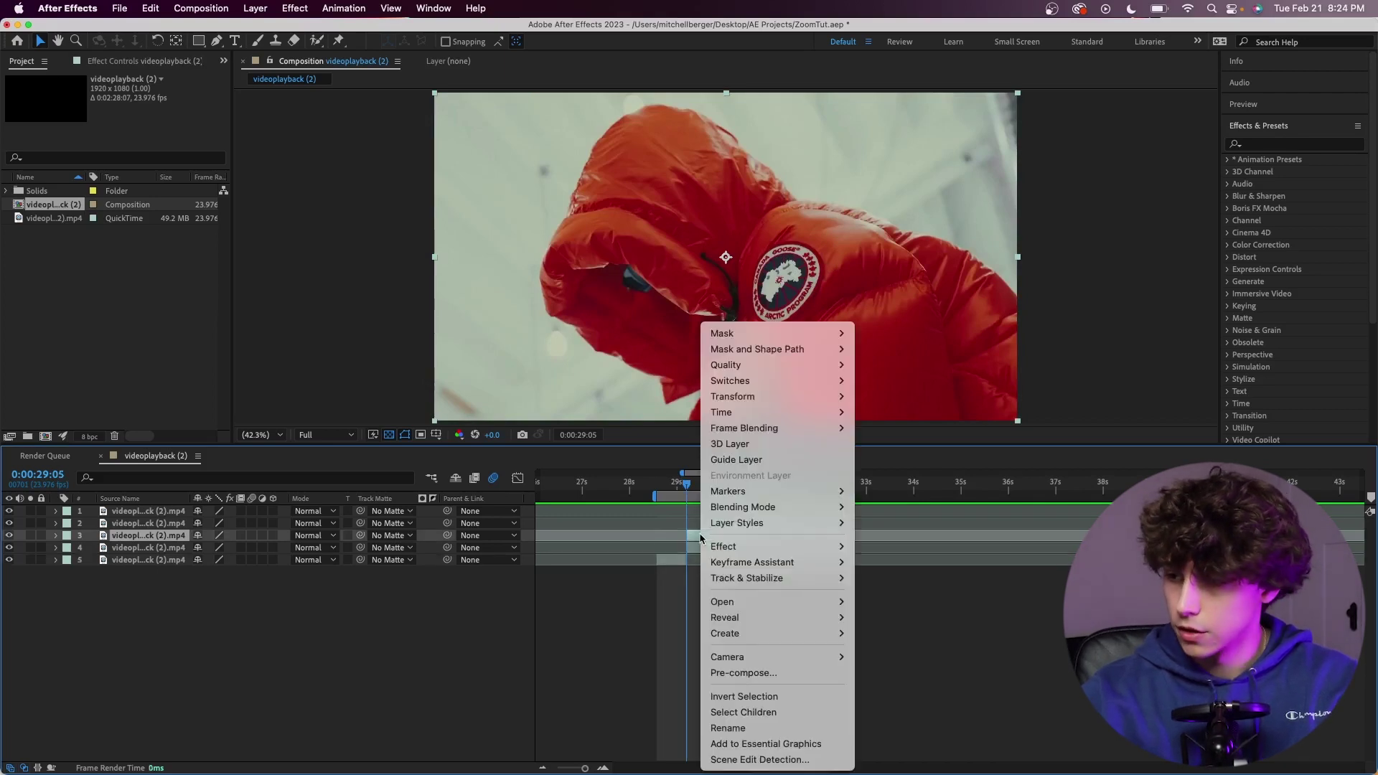
pyautogui.moveTo(786, 413)
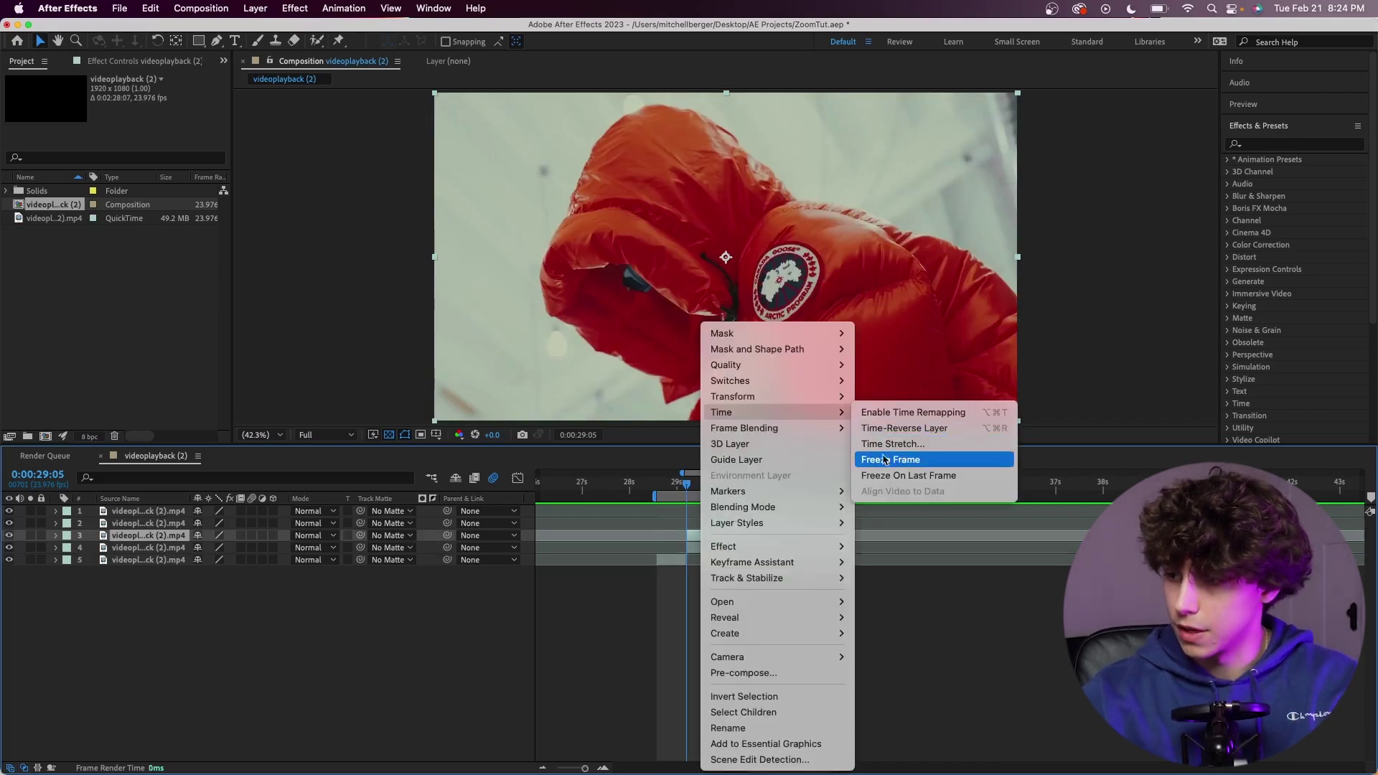
pyautogui.click(888, 460)
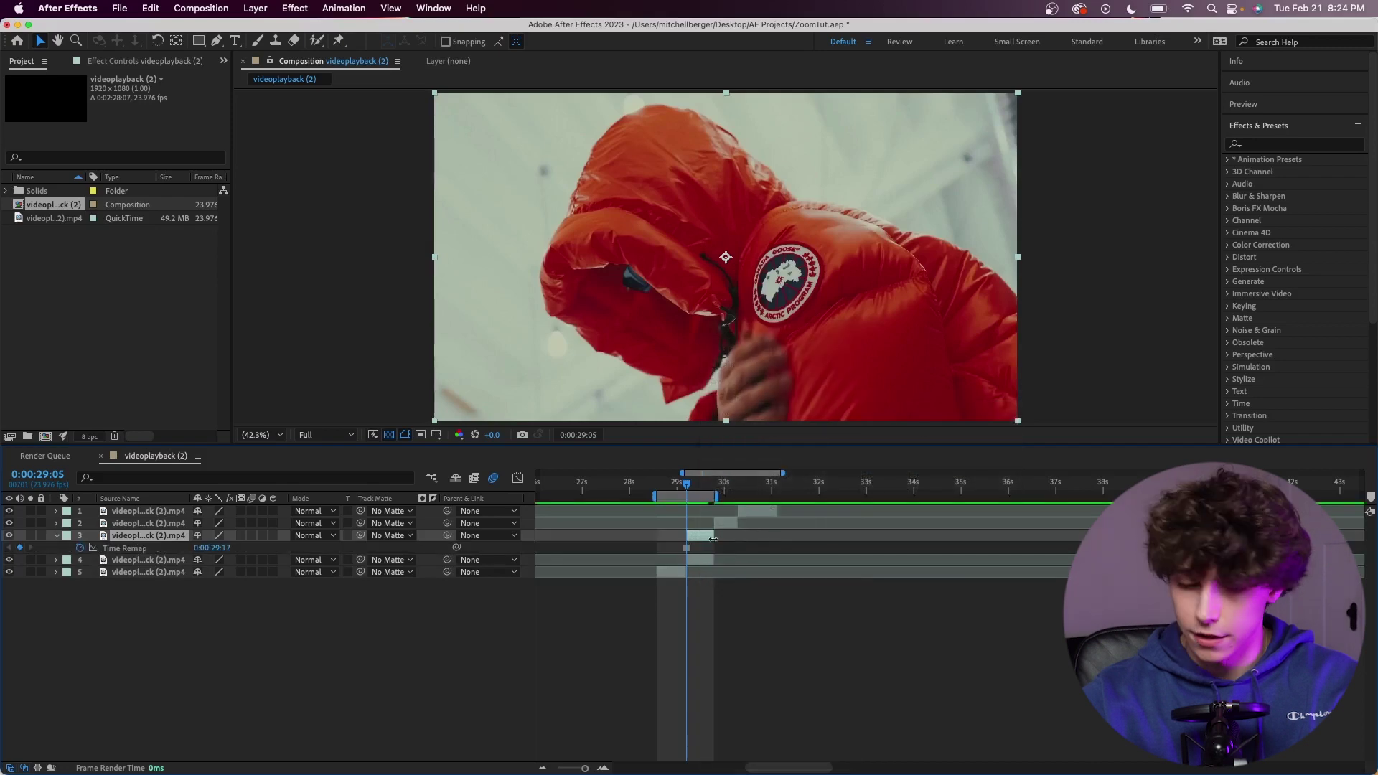
# Extend the frozen layer's in-point earlier and trim its out-point to 0:00:29:05.
pyautogui.moveTo(688, 537); pyautogui.dragTo(666, 538)
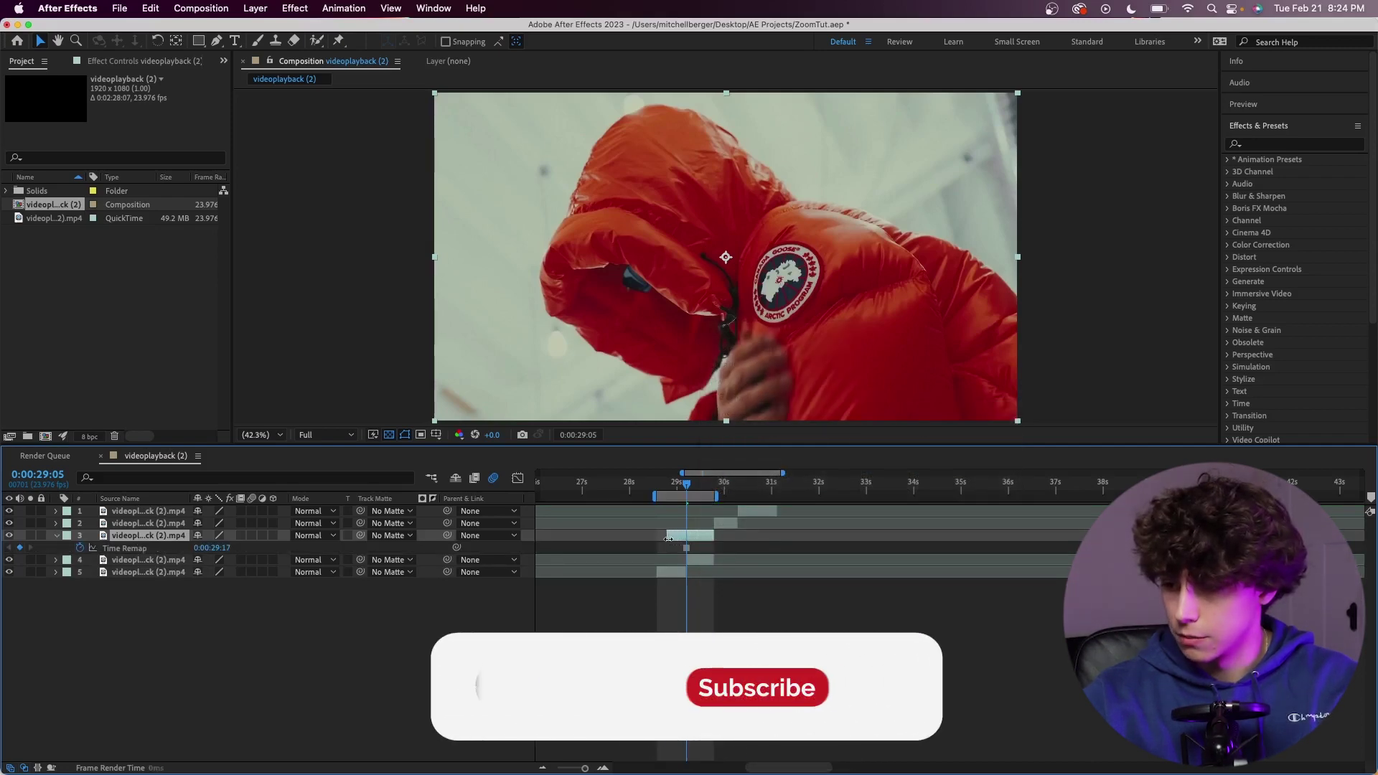
pyautogui.moveTo(683, 485)
pyautogui.mouseDown()
pyautogui.moveTo(661, 491)
pyautogui.moveTo(688, 489)
pyautogui.mouseUp()
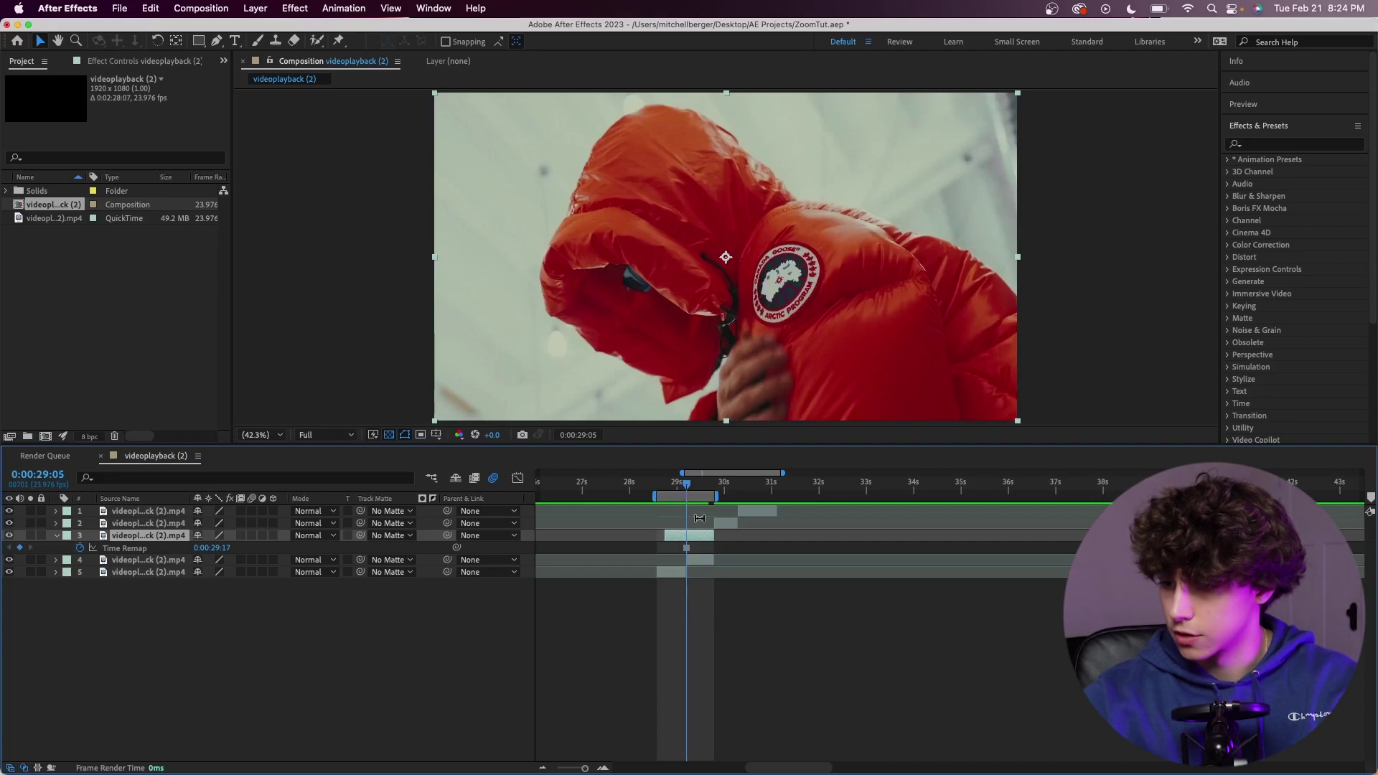
pyautogui.moveTo(714, 537); pyautogui.dragTo(687, 541)
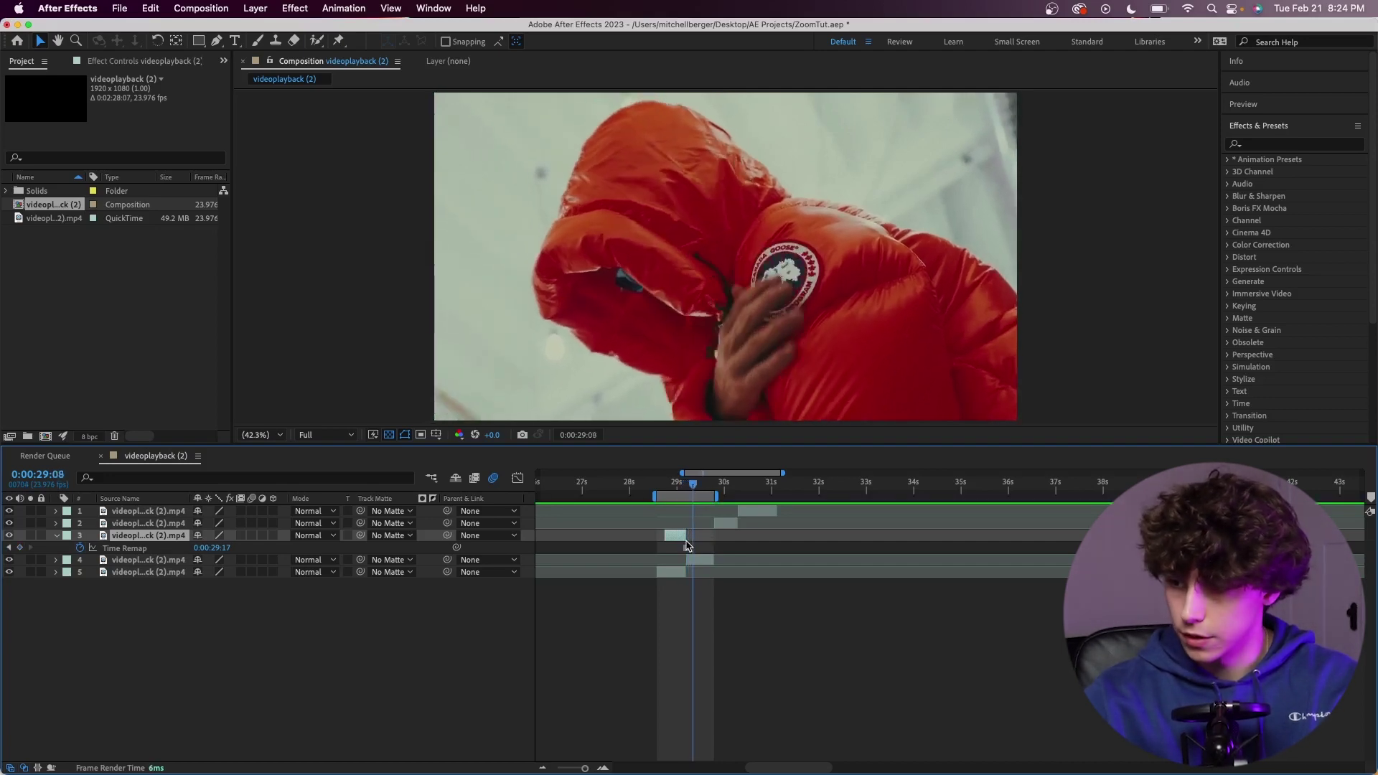
pyautogui.press('pageup')
pyautogui.press('pageup')
pyautogui.press('pageup')
pyautogui.press('pageup')
pyautogui.press('pageup')
pyautogui.press('pageup')
pyautogui.press('pageup')
pyautogui.press('pageup')
pyautogui.press('pageup')
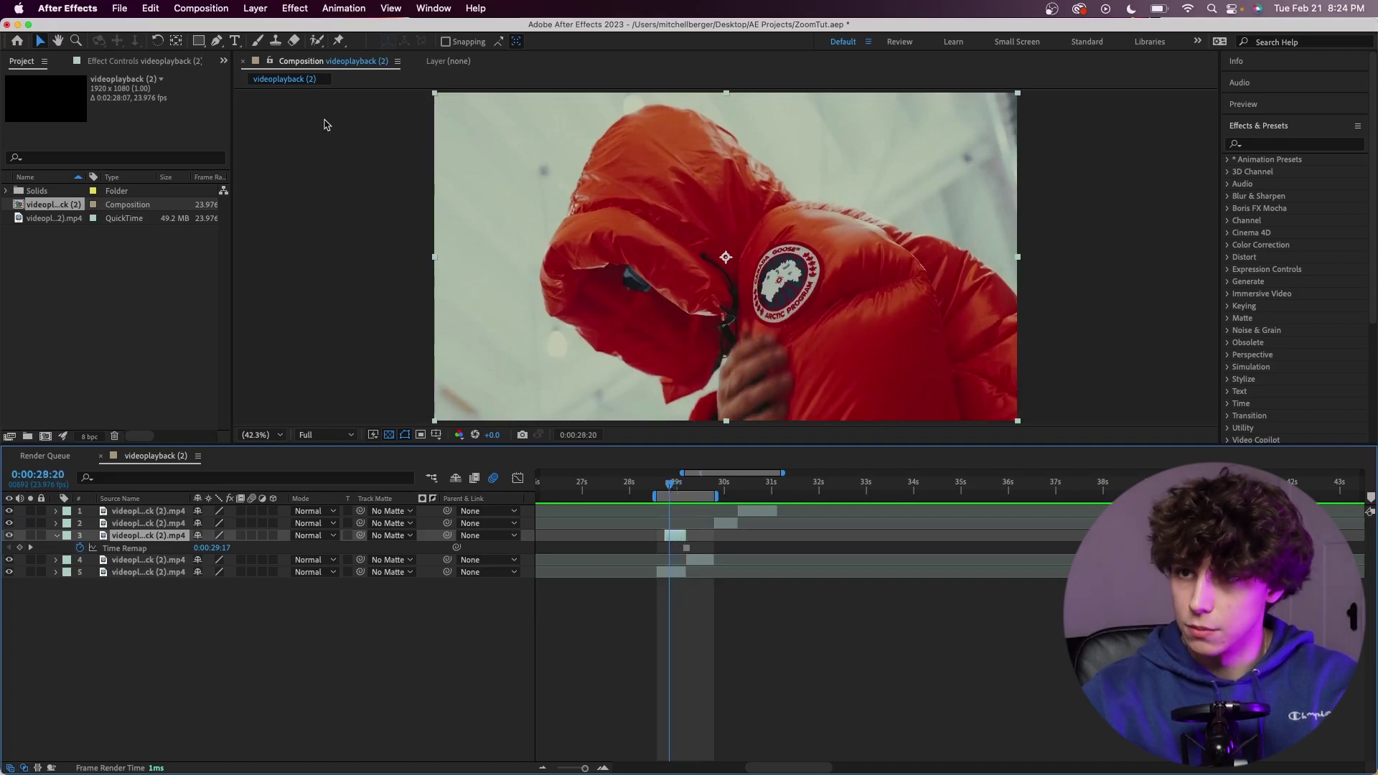
# Trace a closed Pen-tool mask around the round Canada Goose logo badge on the frozen frame.
pyautogui.click(216, 41)
pyautogui.scroll(3, 701, 247)
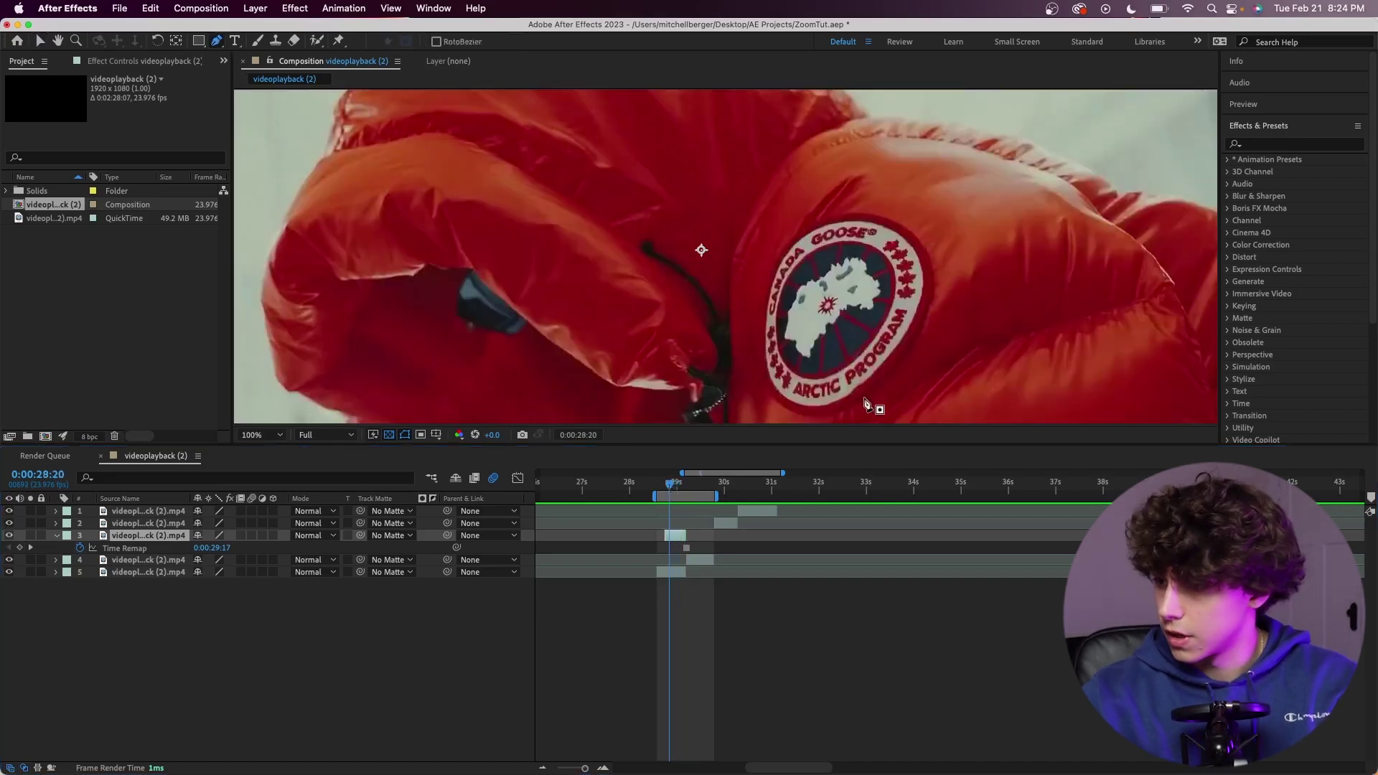
pyautogui.click(864, 397)
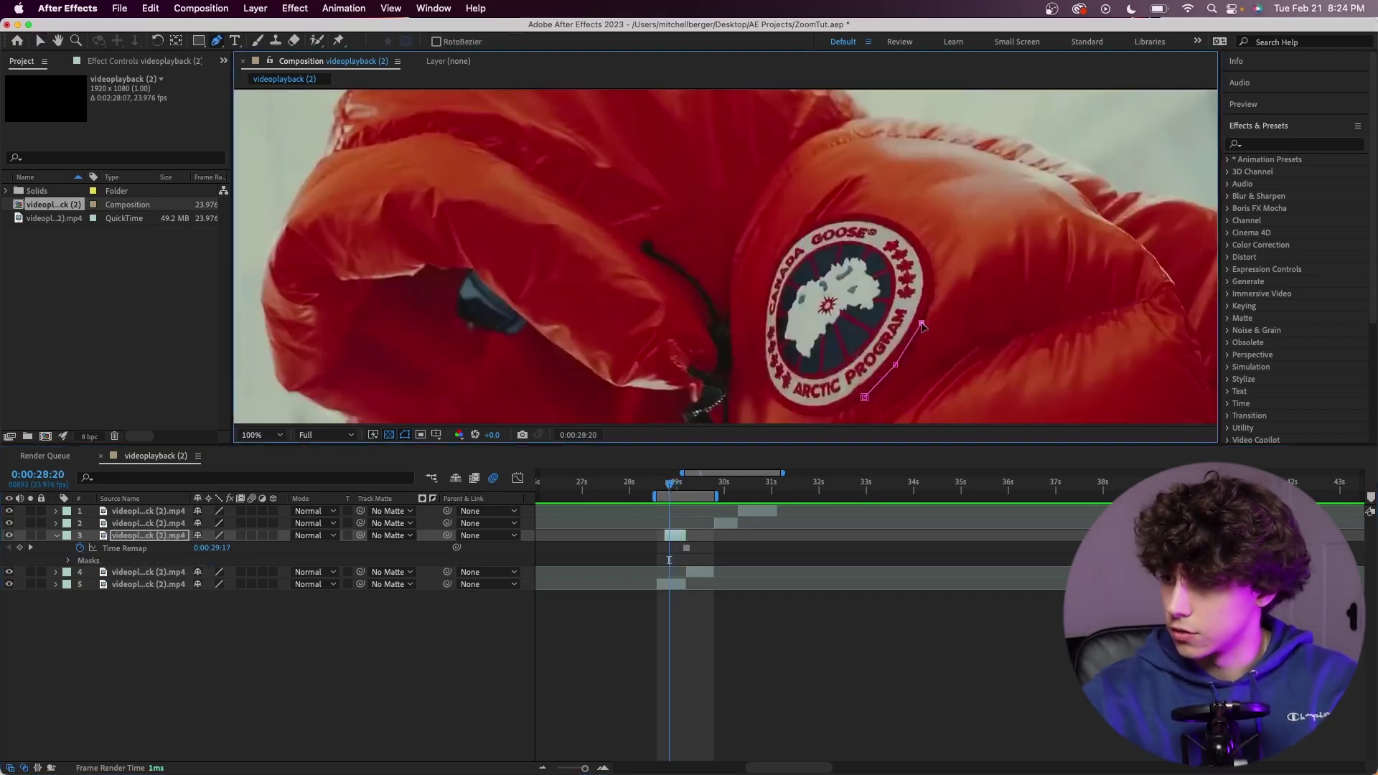
pyautogui.click(933, 272)
pyautogui.click(922, 242)
pyautogui.click(901, 223)
pyautogui.click(865, 213)
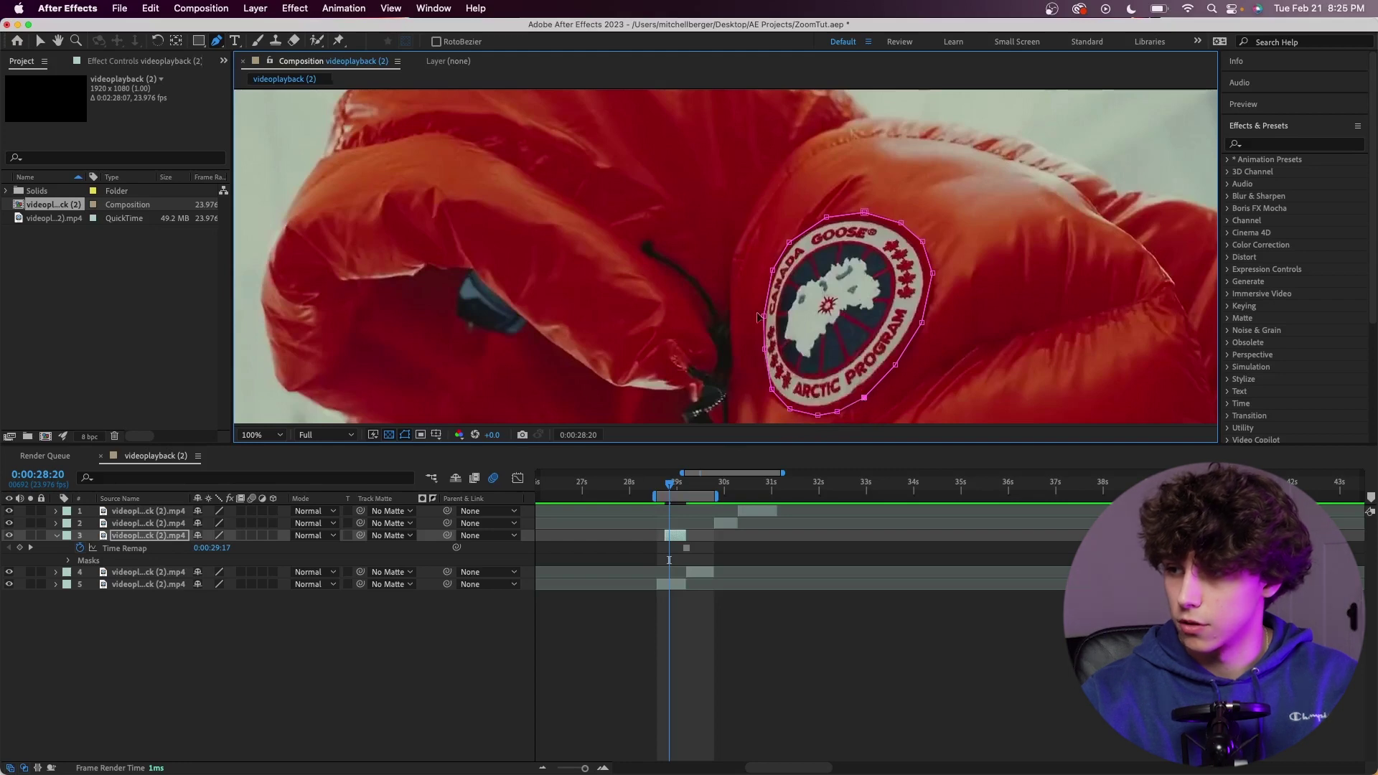
pyautogui.moveTo(669, 485); pyautogui.dragTo(673, 489)
pyautogui.click(262, 435)
# Fit the viewer to the frame, then give Mask 1 an 8-pixel feather and set it to Inverted.
pyautogui.click(270, 463)
pyautogui.click(69, 561)
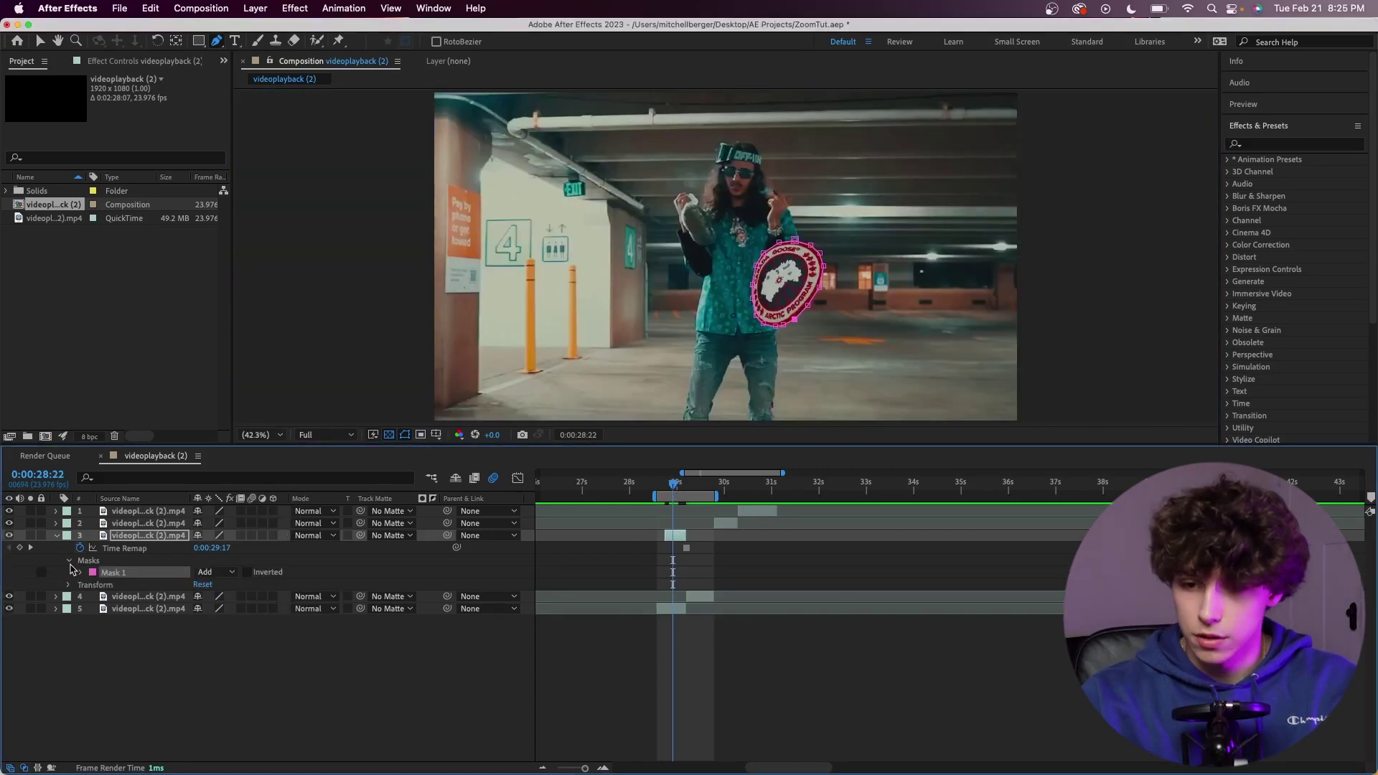
pyautogui.click(79, 572)
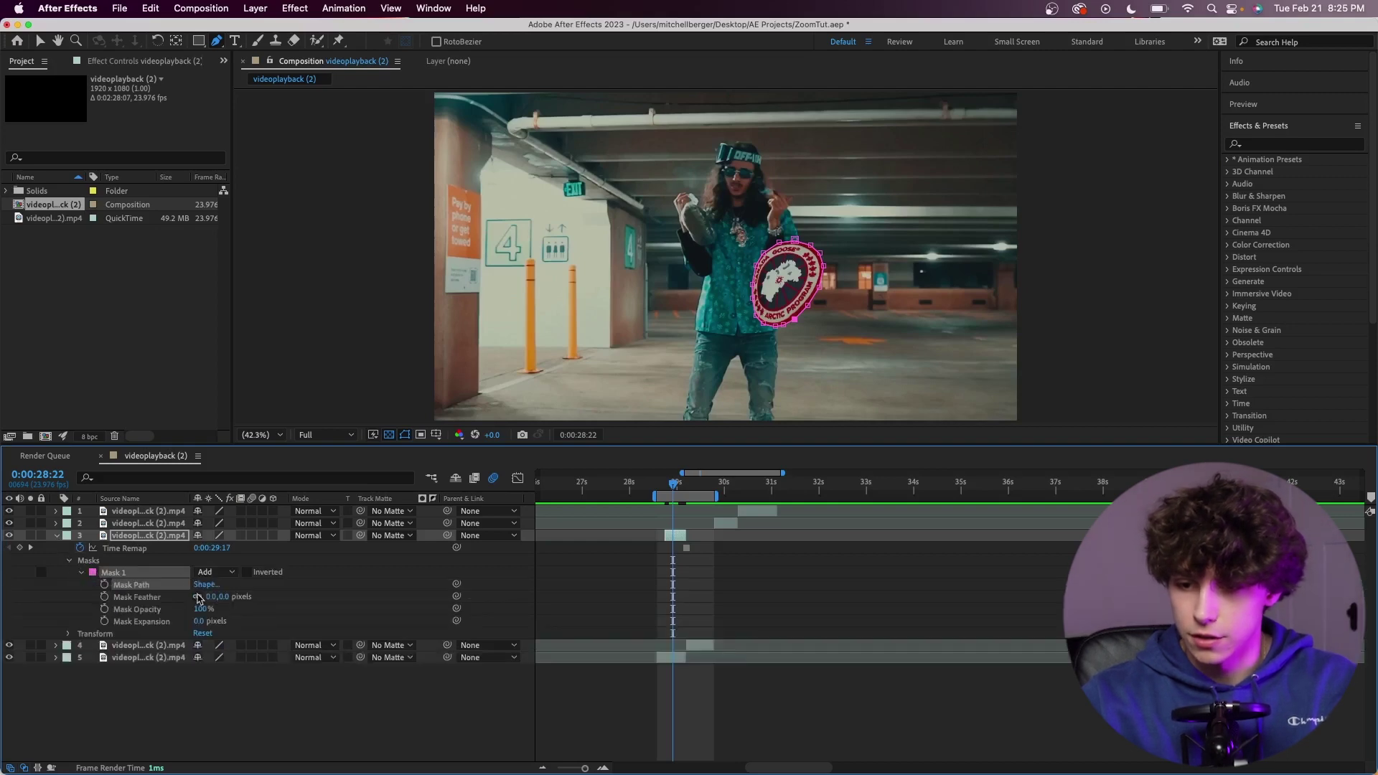
pyautogui.moveTo(214, 597); pyautogui.dragTo(223, 600)
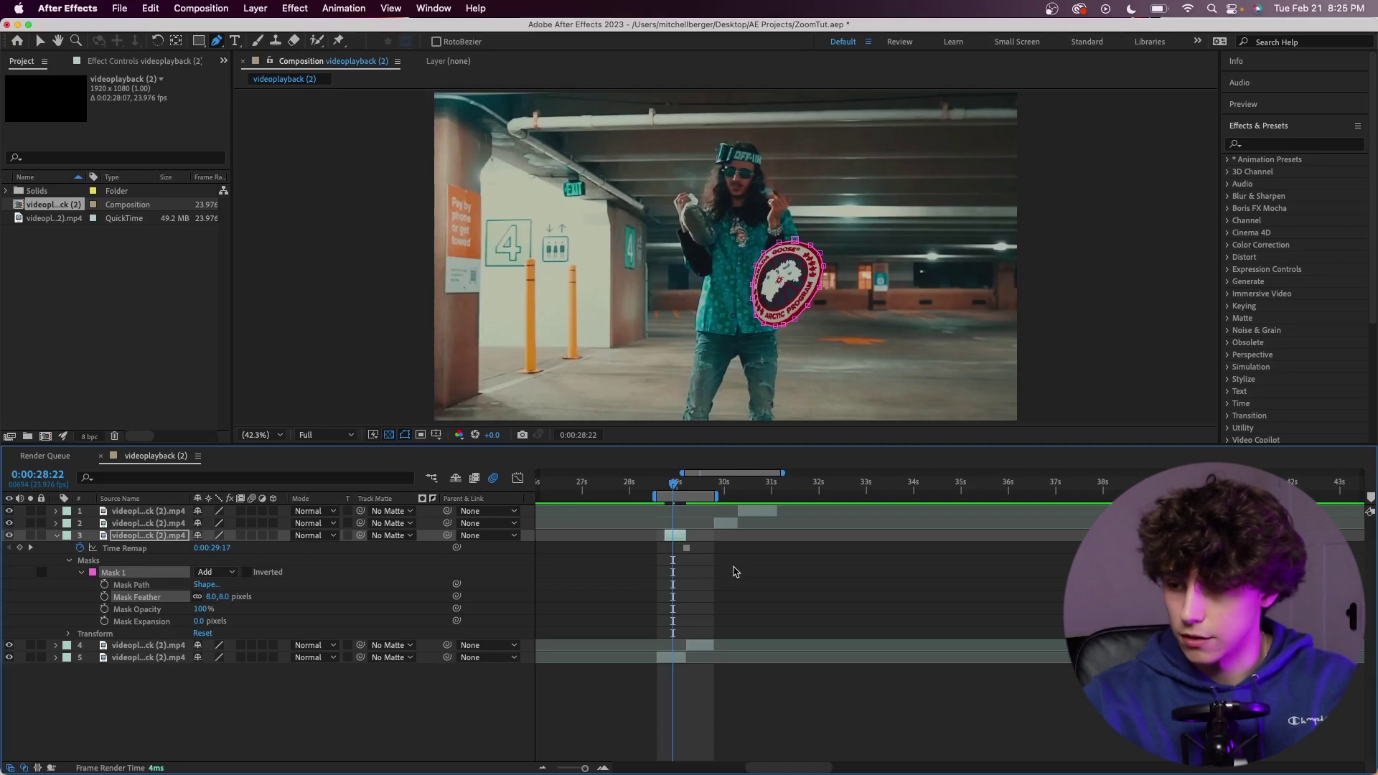
pyautogui.click(248, 572)
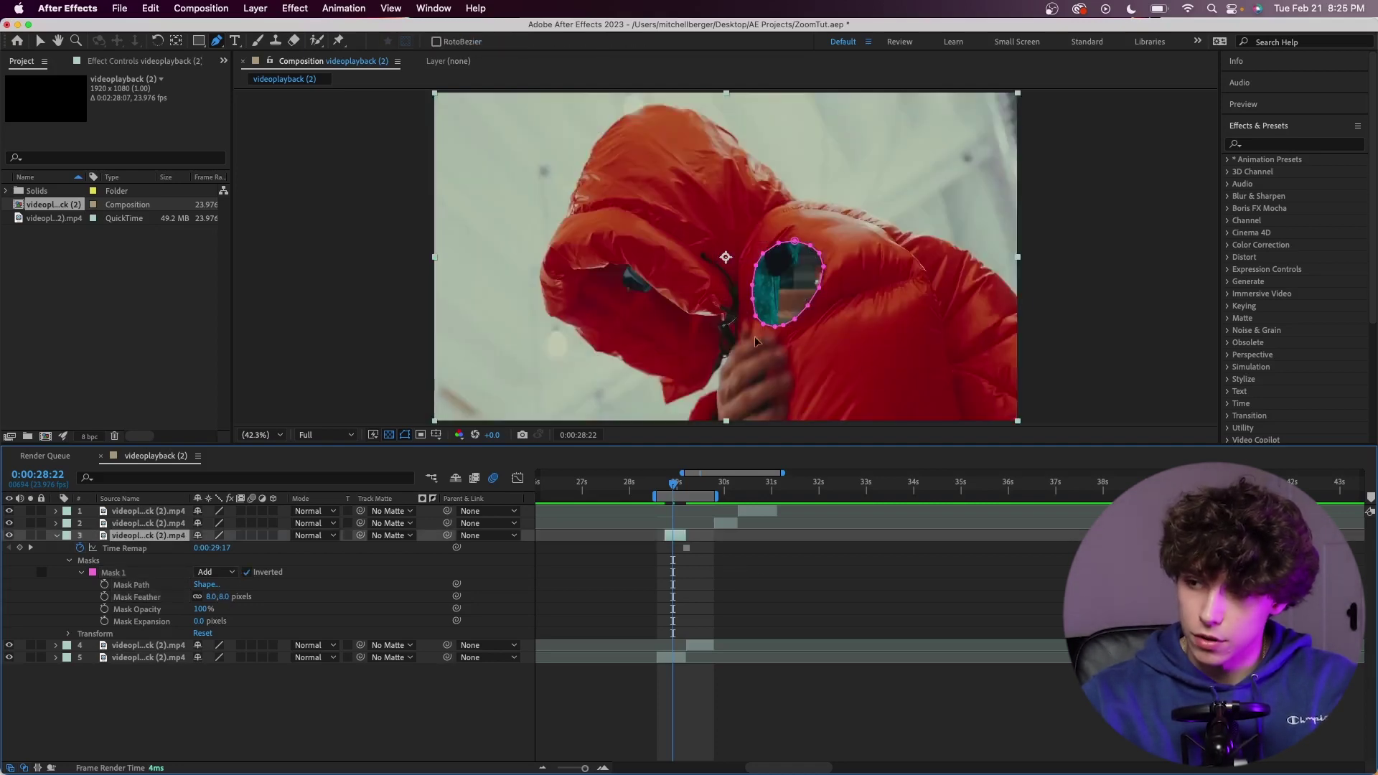
pyautogui.moveTo(672, 487); pyautogui.dragTo(691, 494)
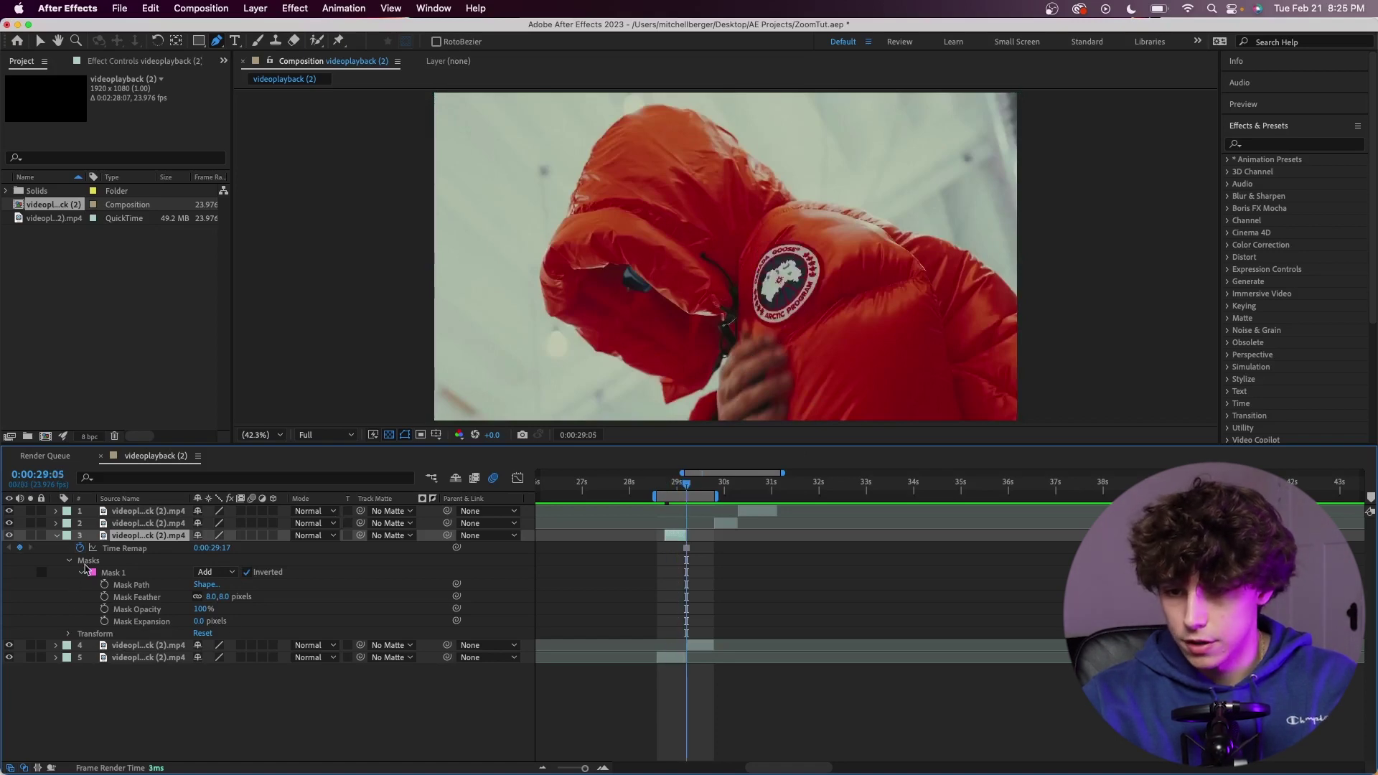
# Keyframe Position and Scale at 29:05, then set 1073% scale centred on the logo hole at the layer start.
pyautogui.click(65, 634)
pyautogui.click(93, 658)
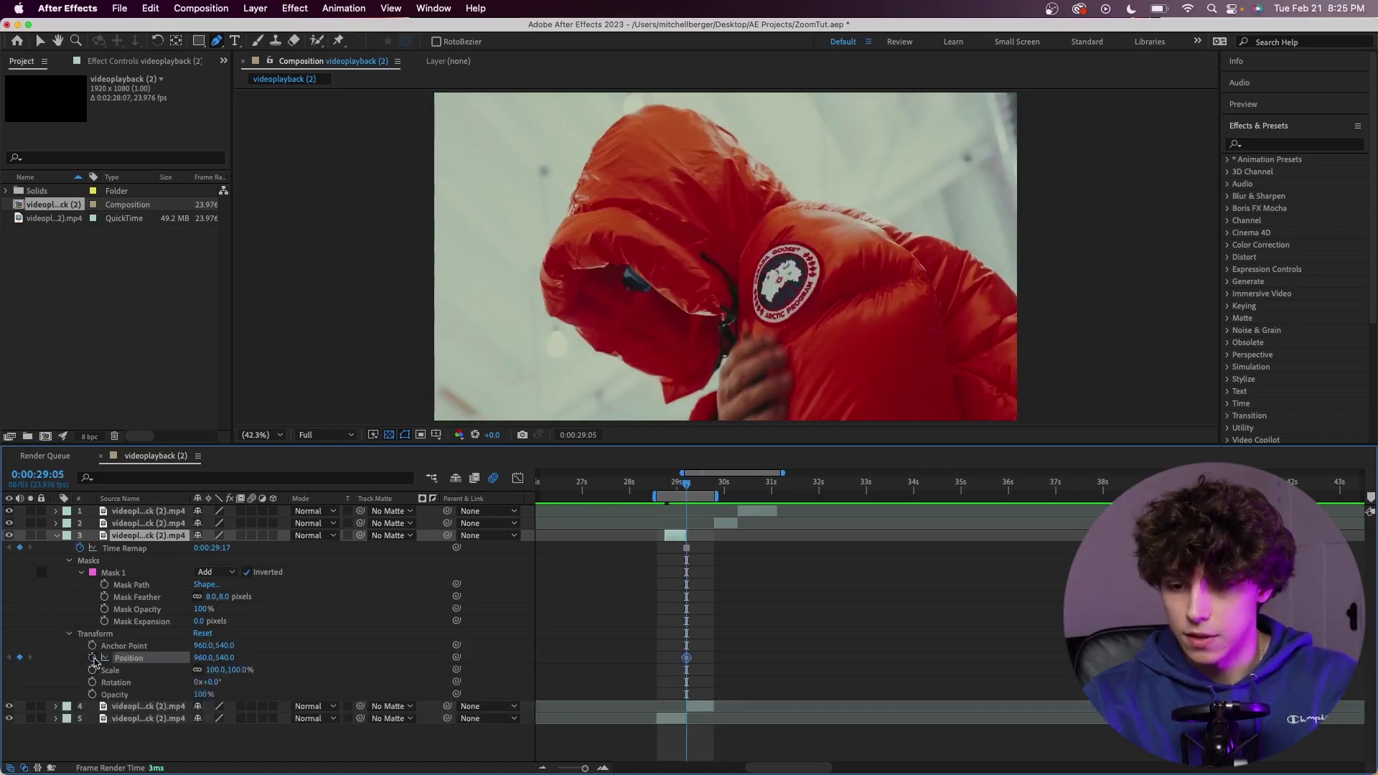
pyautogui.click(93, 670)
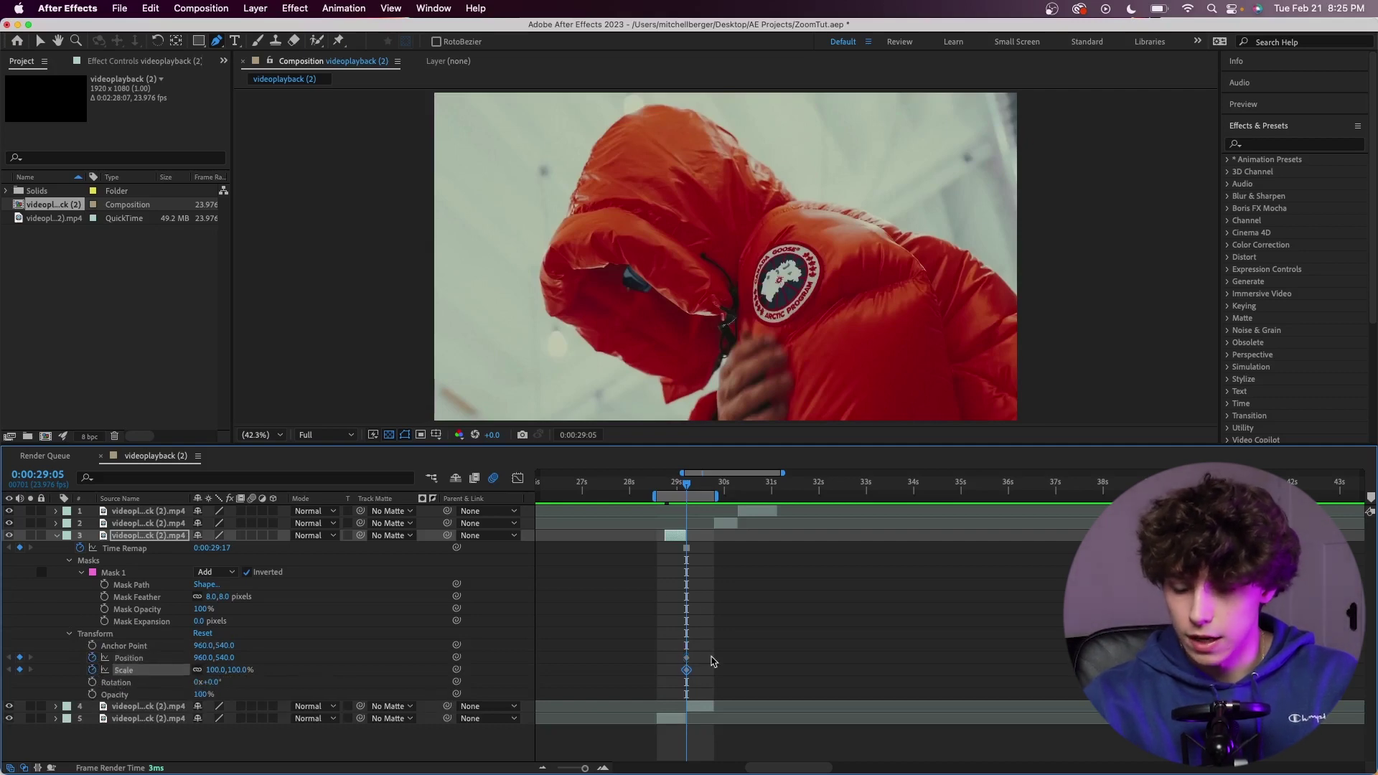
pyautogui.press('i')
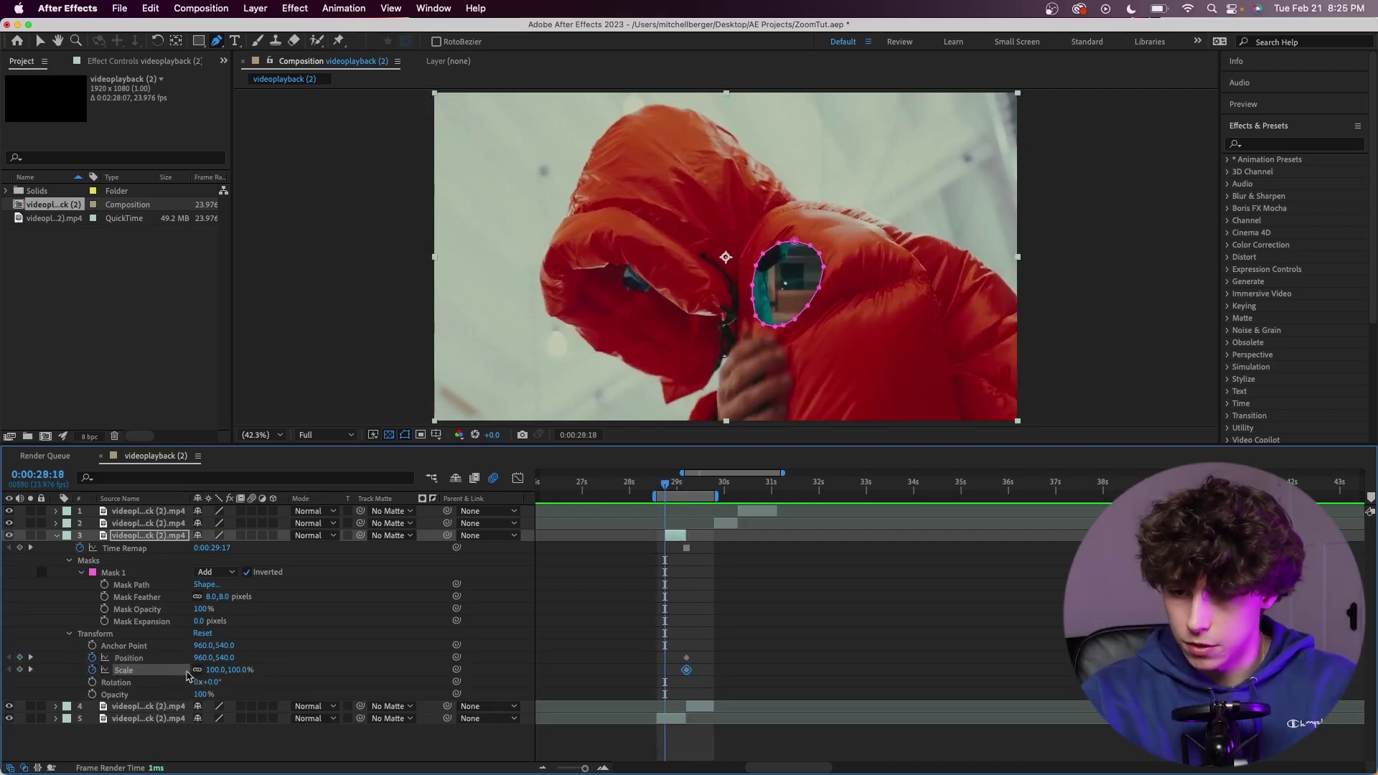
pyautogui.moveTo(208, 670); pyautogui.dragTo(152, 685)
pyautogui.moveTo(726, 256); pyautogui.dragTo(429, 166)
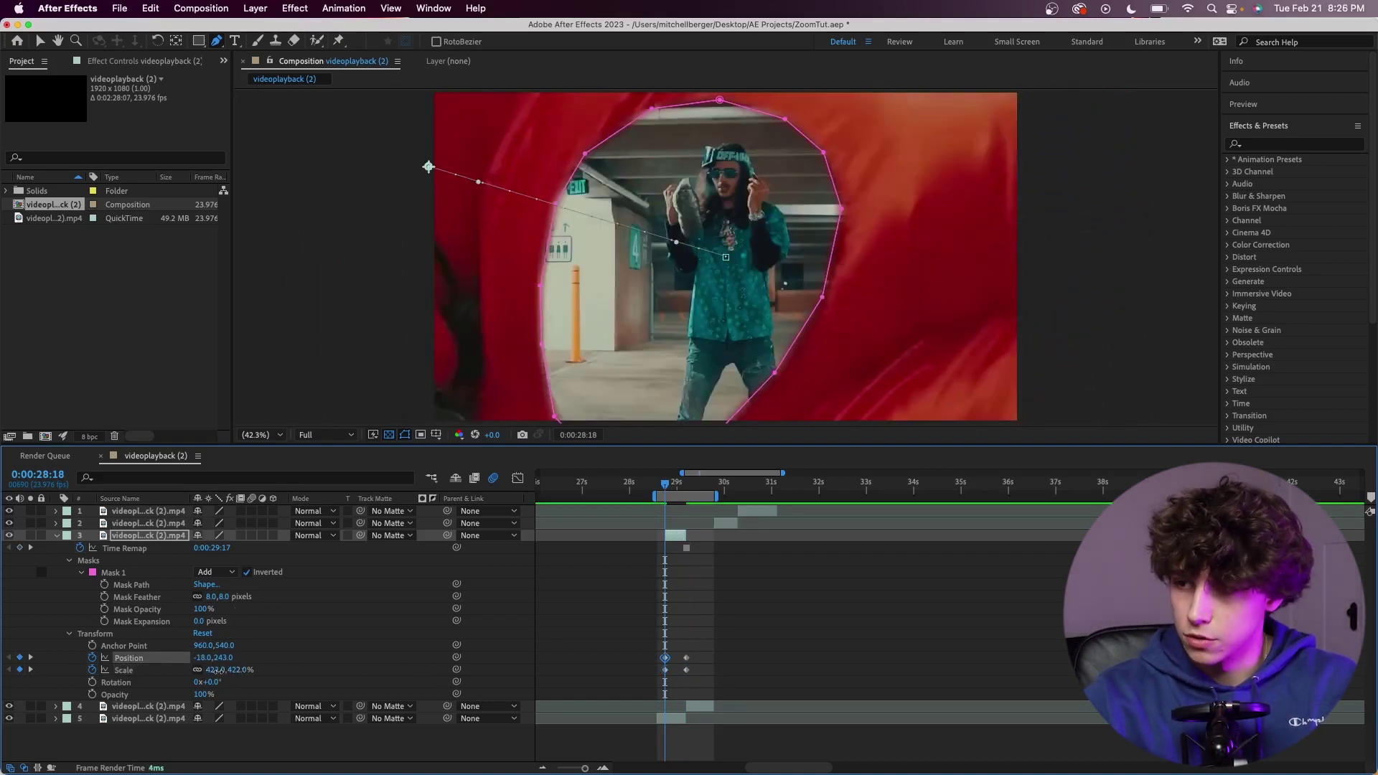
pyautogui.moveTo(213, 670); pyautogui.dragTo(541, 671)
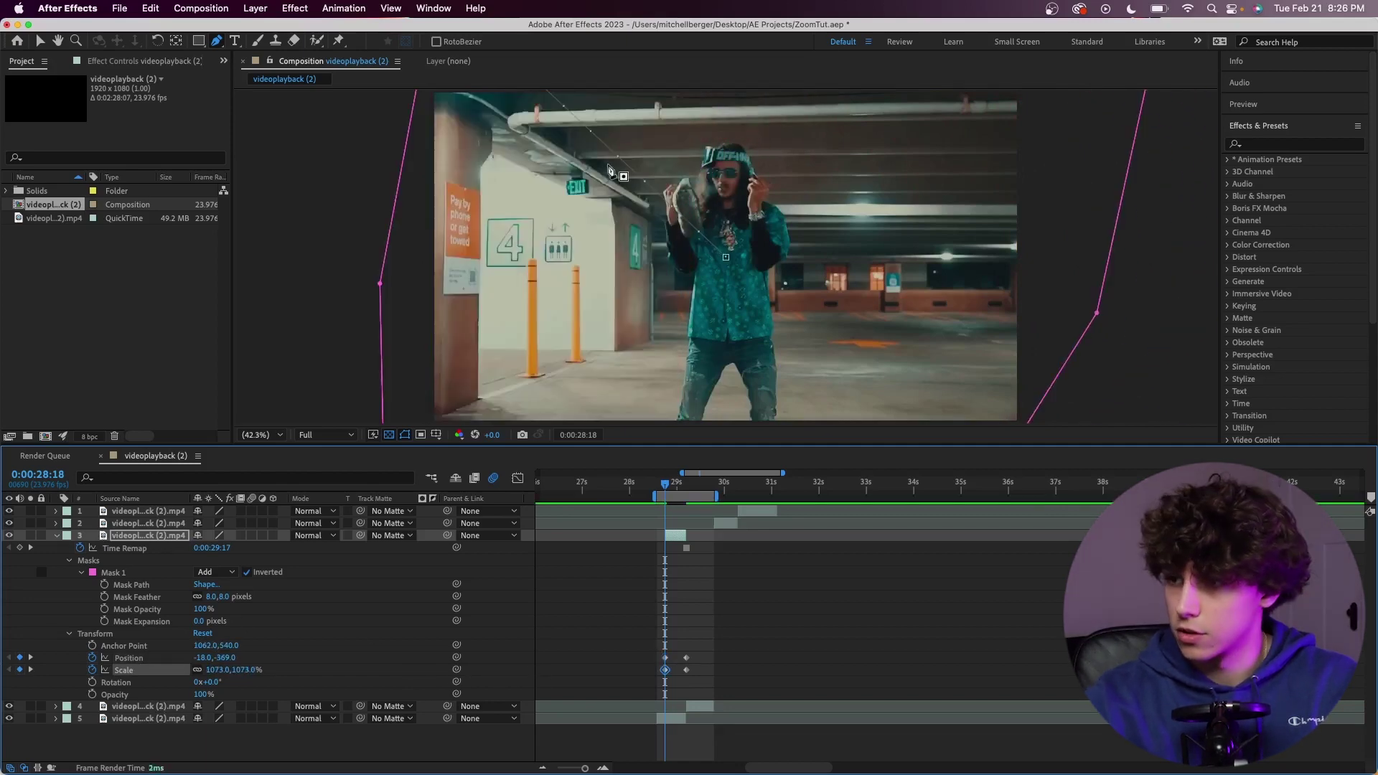
pyautogui.press('space')
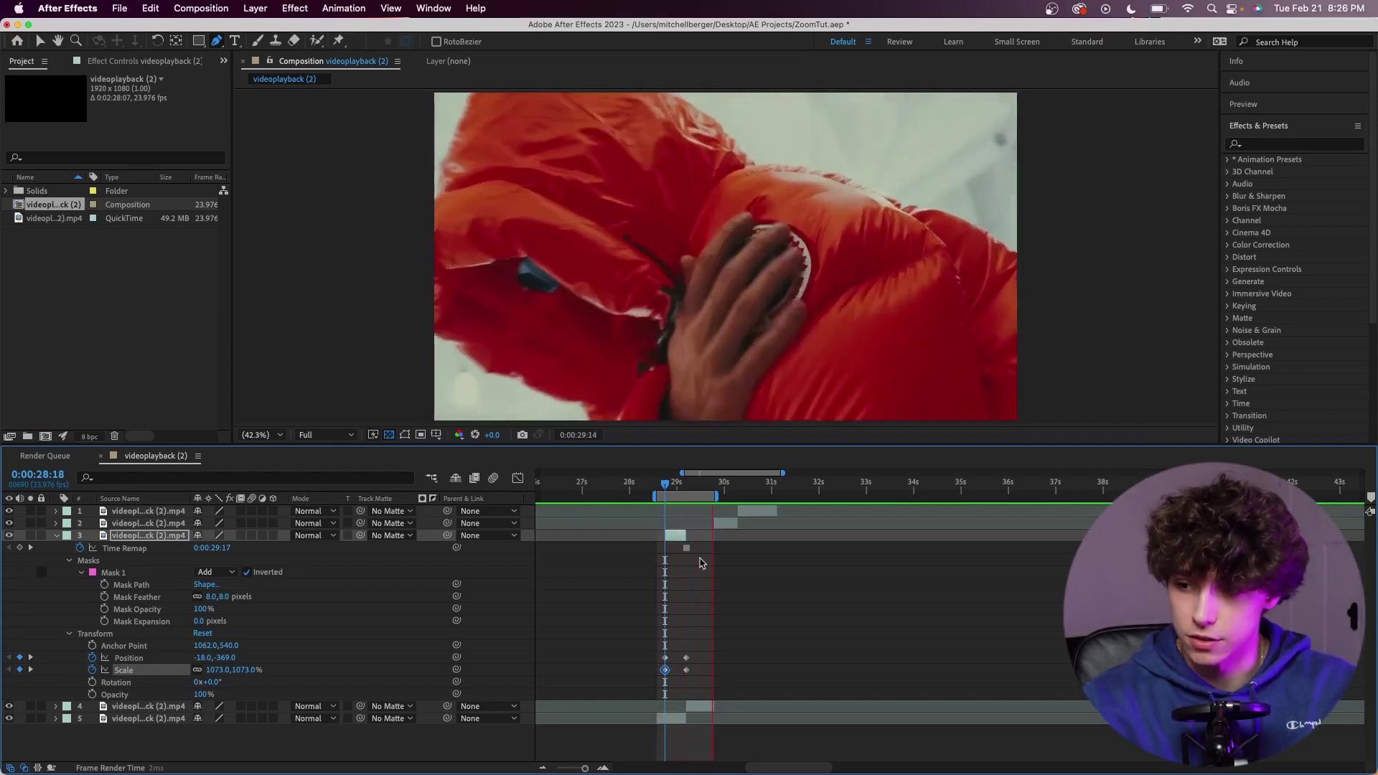
# Enable motion blur on the frozen layer, select its keyframes, and preview the logo zoom-out.
pyautogui.press('space')
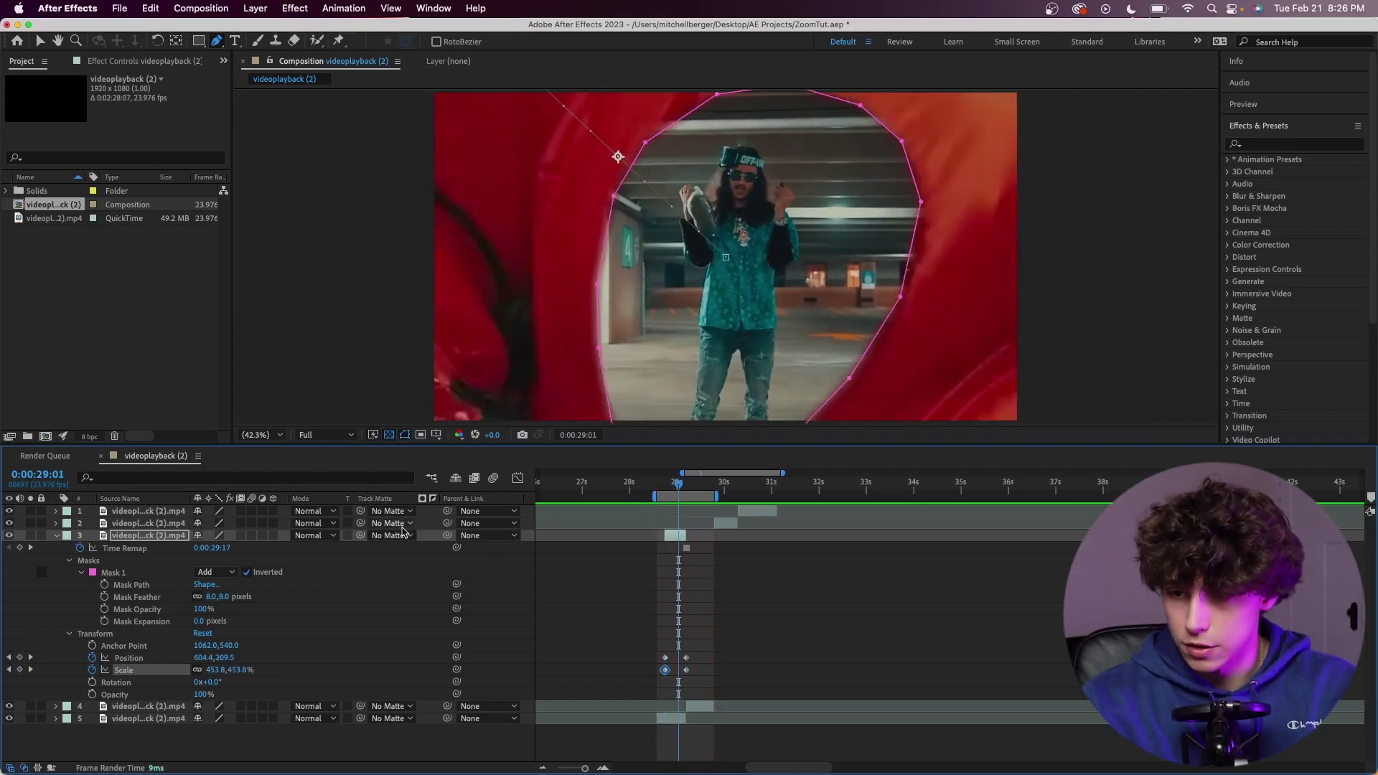
pyautogui.click(252, 536)
pyautogui.moveTo(741, 640); pyautogui.dragTo(638, 687)
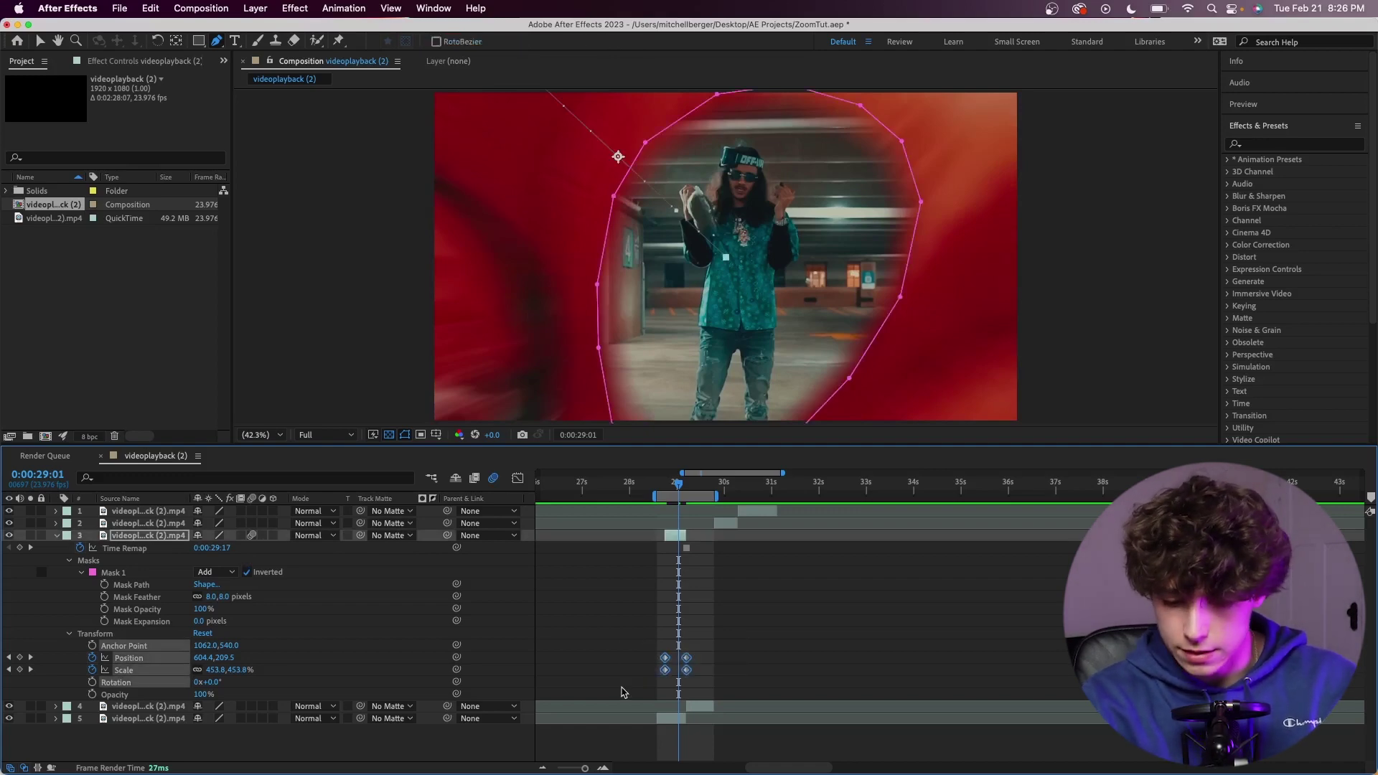
pyautogui.press('space')
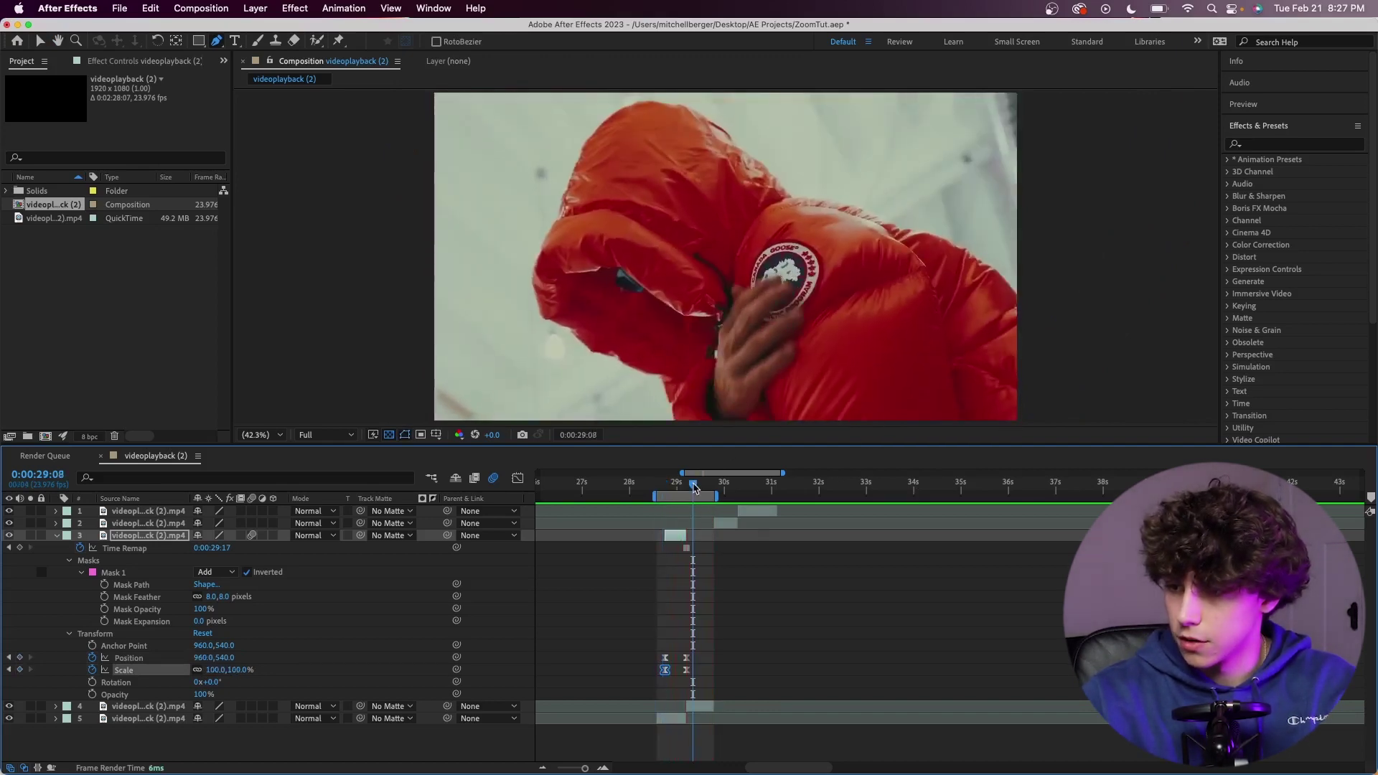
pyautogui.moveTo(694, 488); pyautogui.dragTo(681, 489)
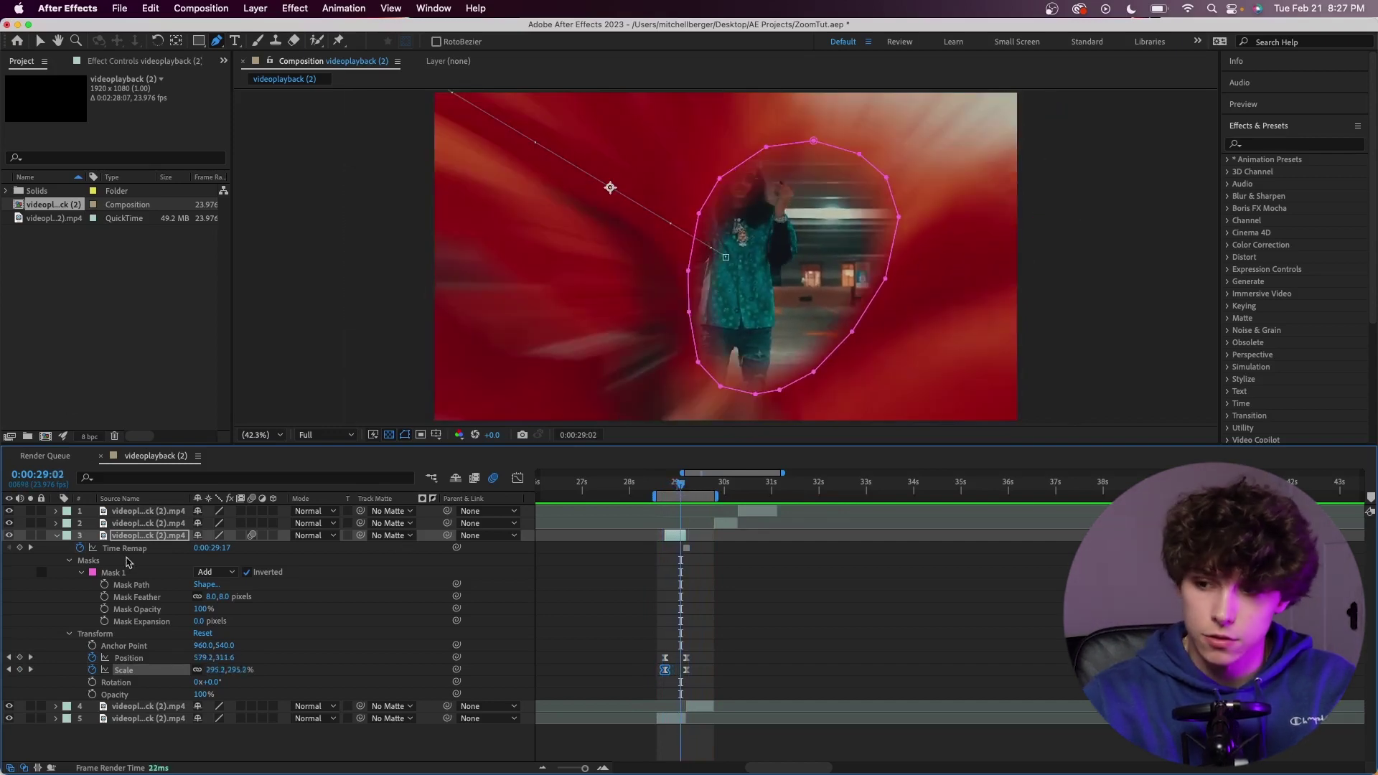
# Duplicate the masked jacket layer and un-invert the copy's Mask 1 so only the logo remains.
pyautogui.click(761, 593)
pyautogui.press('super+d')
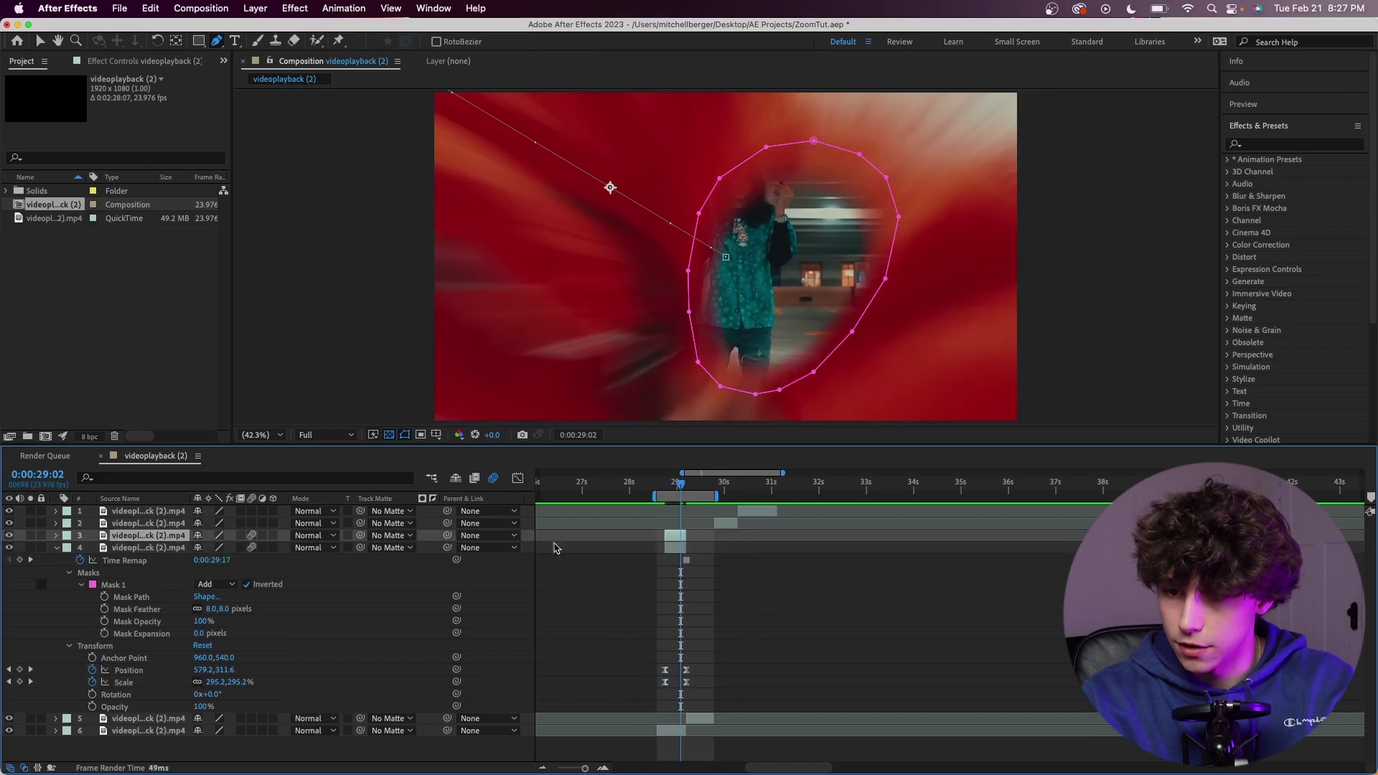
pyautogui.click(56, 537)
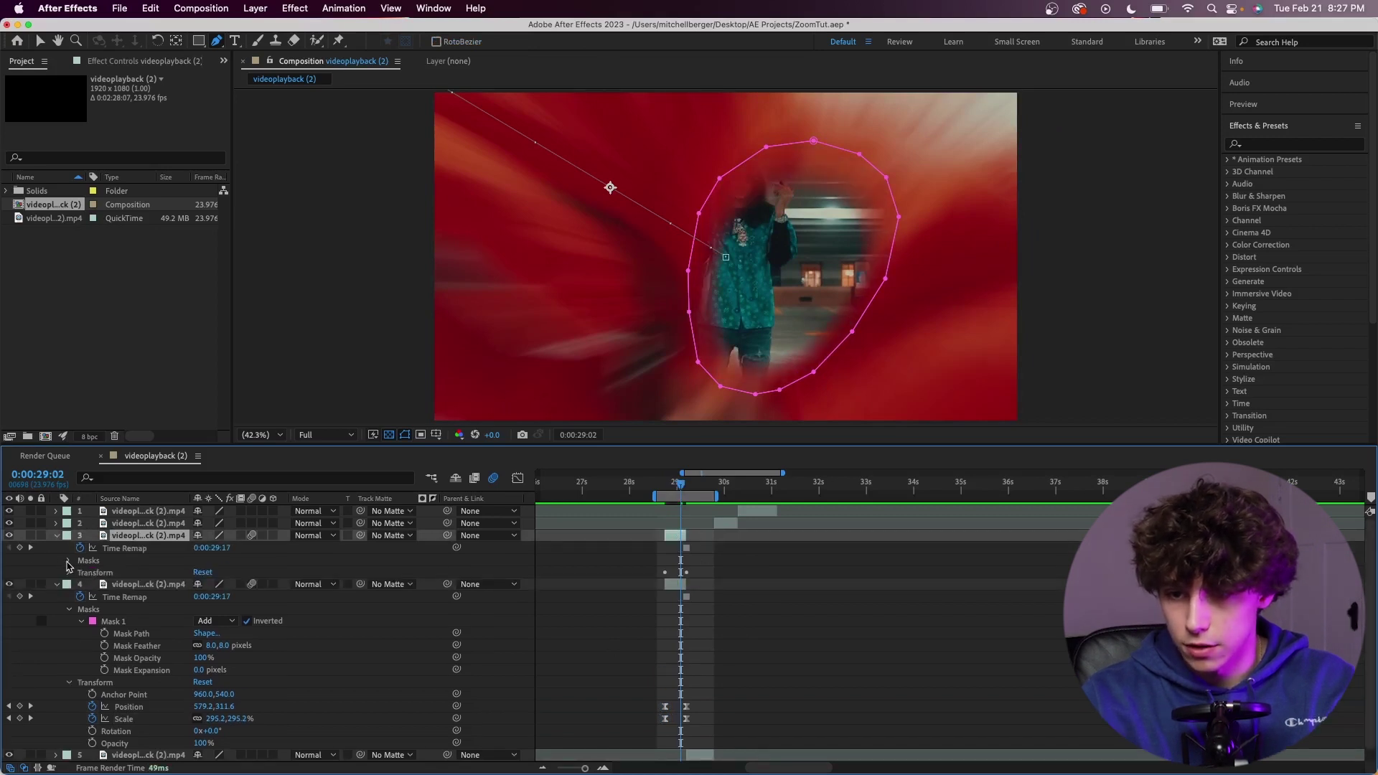
pyautogui.click(69, 561)
pyautogui.click(247, 573)
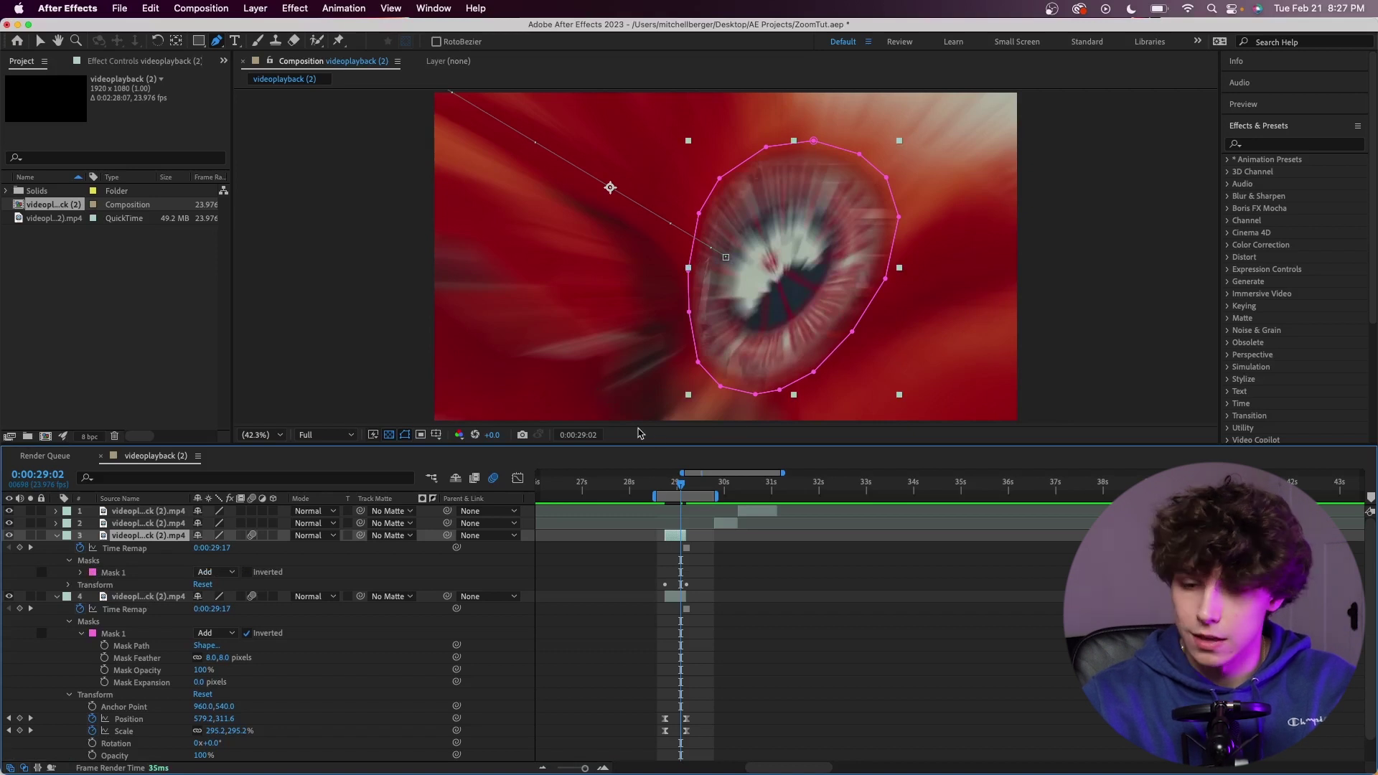
# Expand the copy's logo mask to 51 pixels and preview the zoom.
pyautogui.click(69, 585)
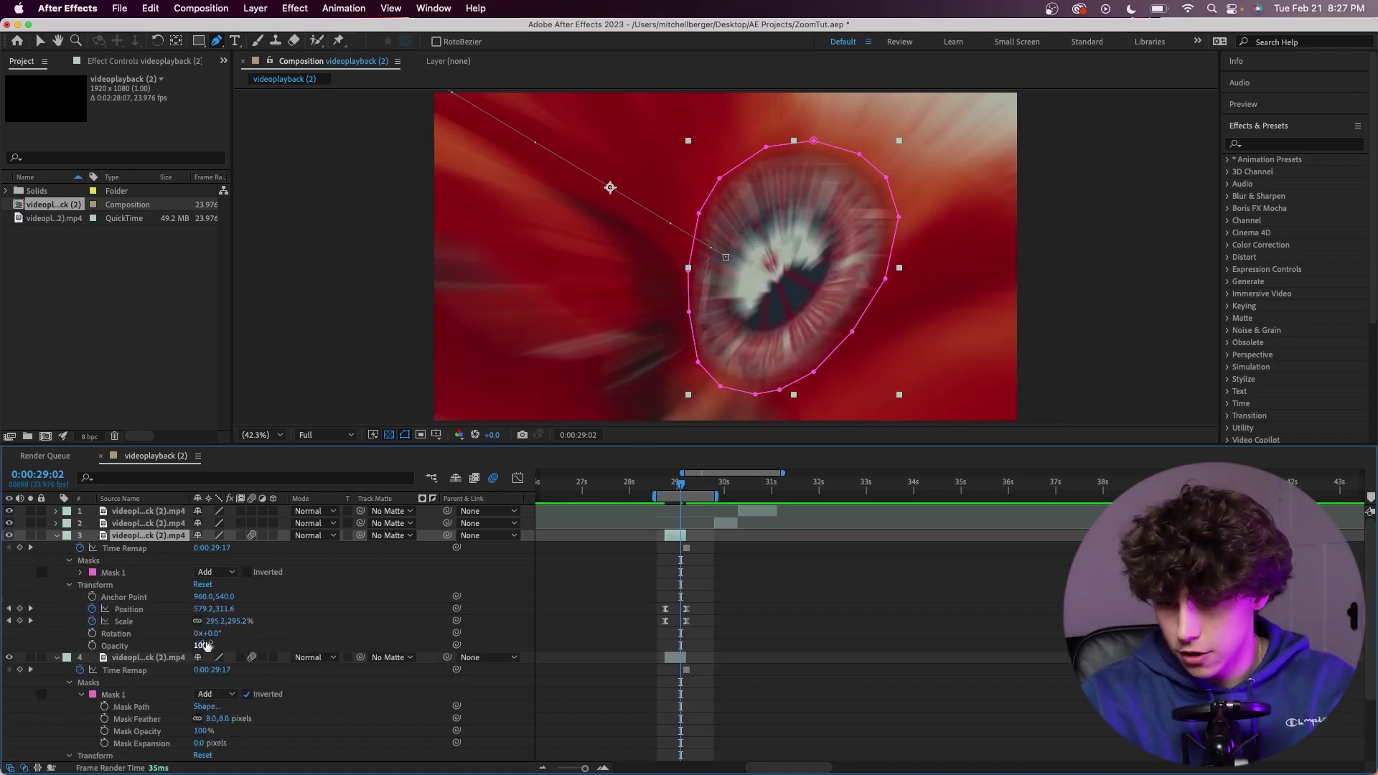
pyautogui.click(81, 573)
pyautogui.moveTo(199, 621); pyautogui.dragTo(240, 626)
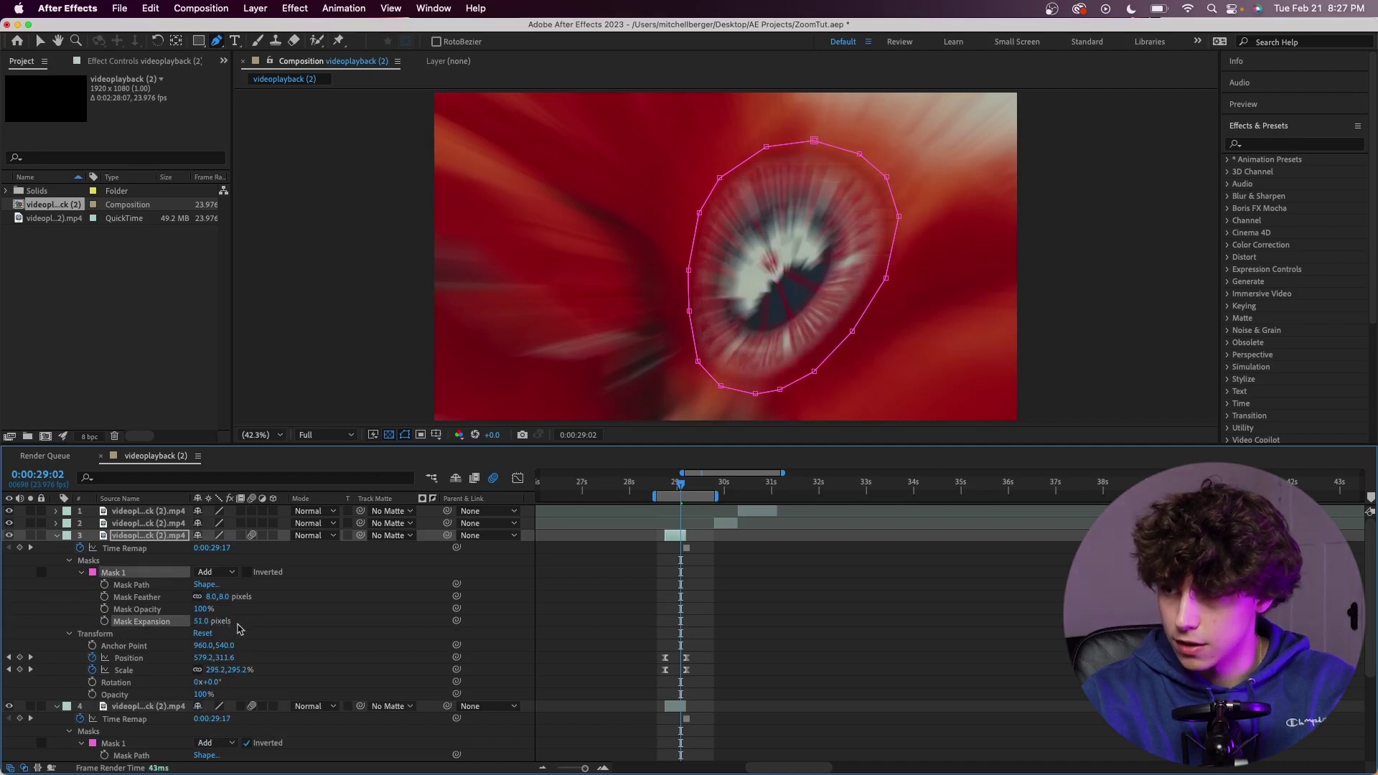
pyautogui.press('v')
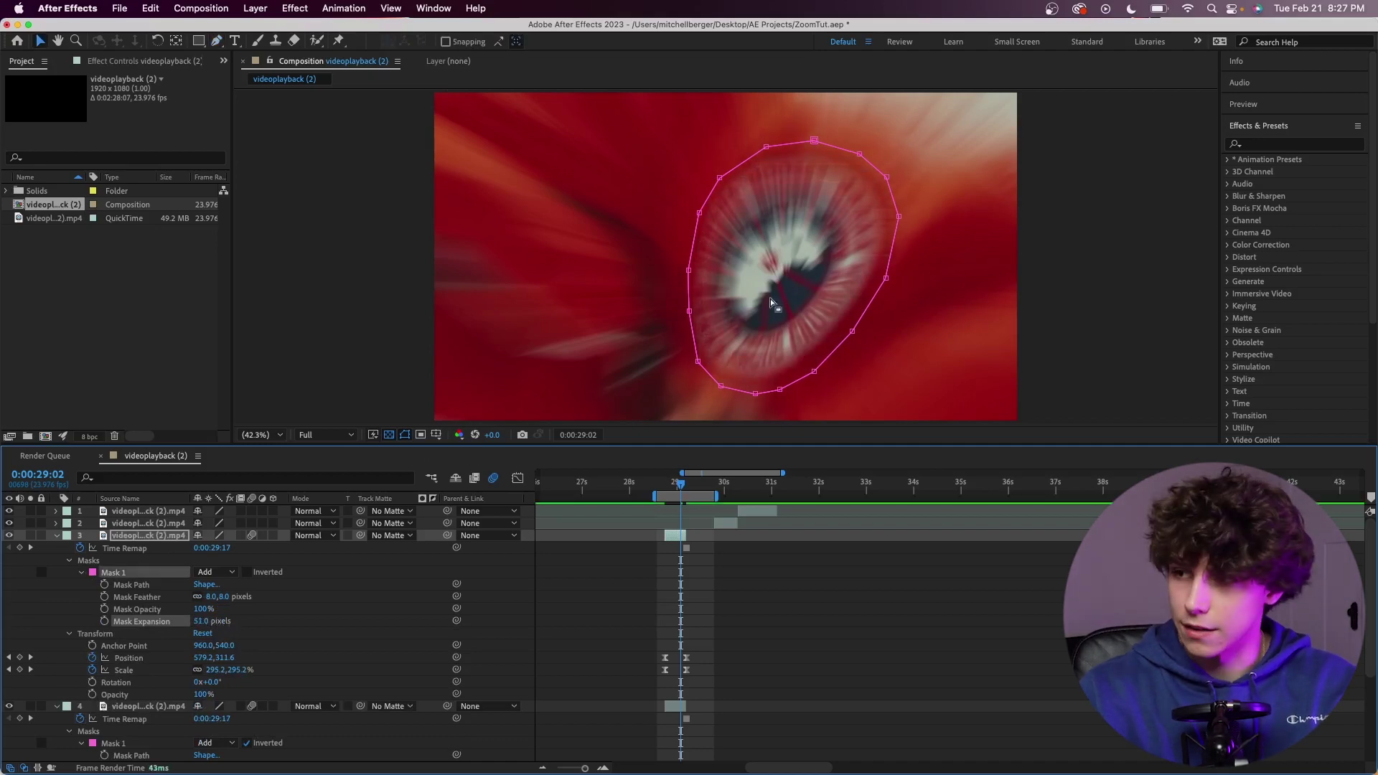
pyautogui.press('space')
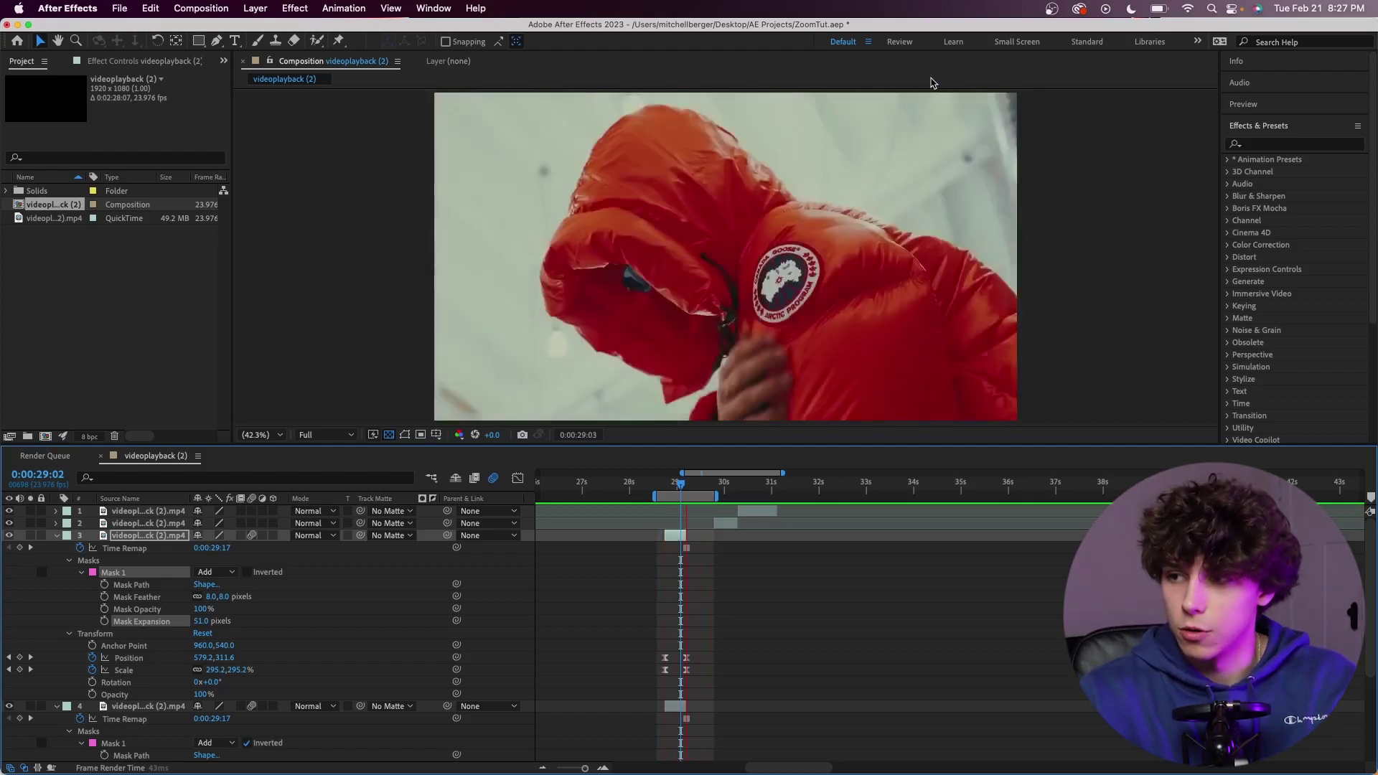
# Fade the layer's opacity from 0% at 28:18 to 100% at 29:05 and preview it.
pyautogui.click(691, 494)
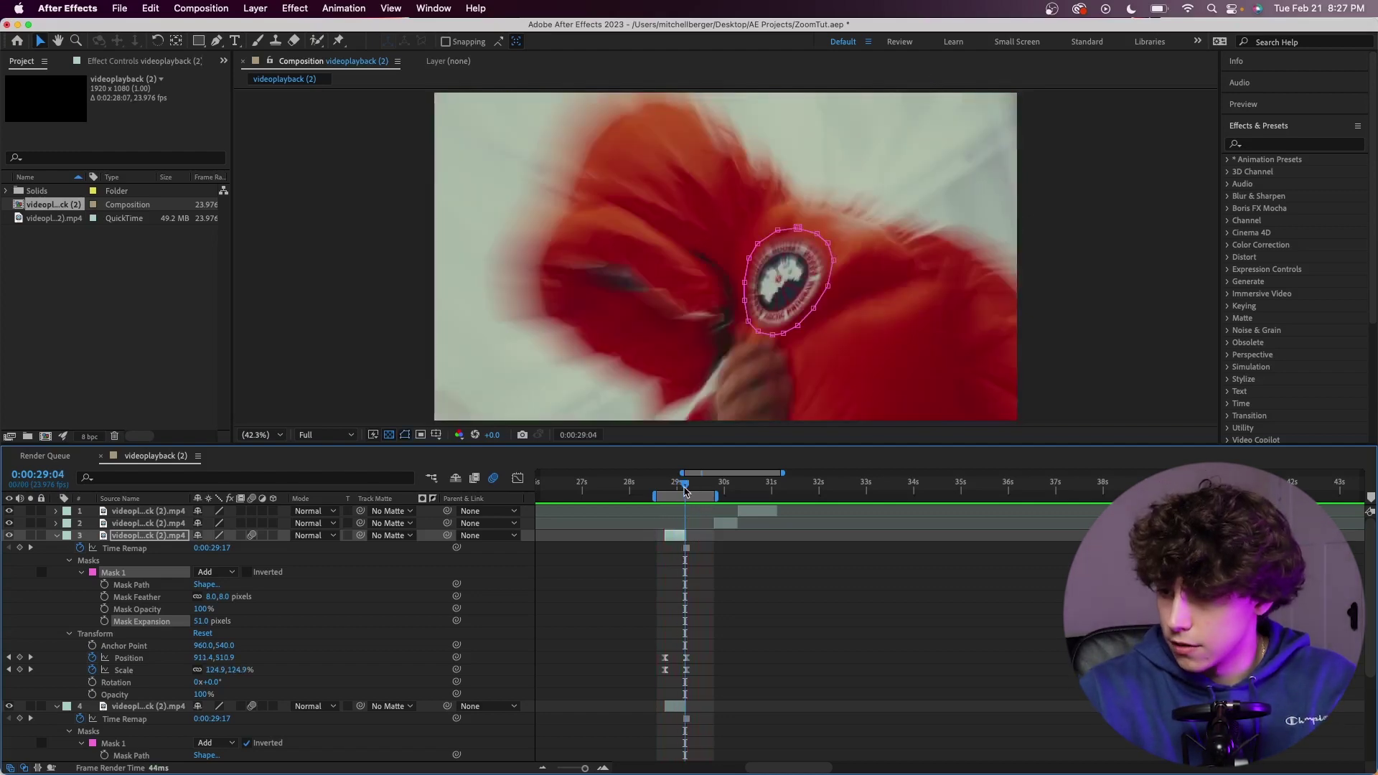
pyautogui.moveTo(685, 491); pyautogui.dragTo(687, 491)
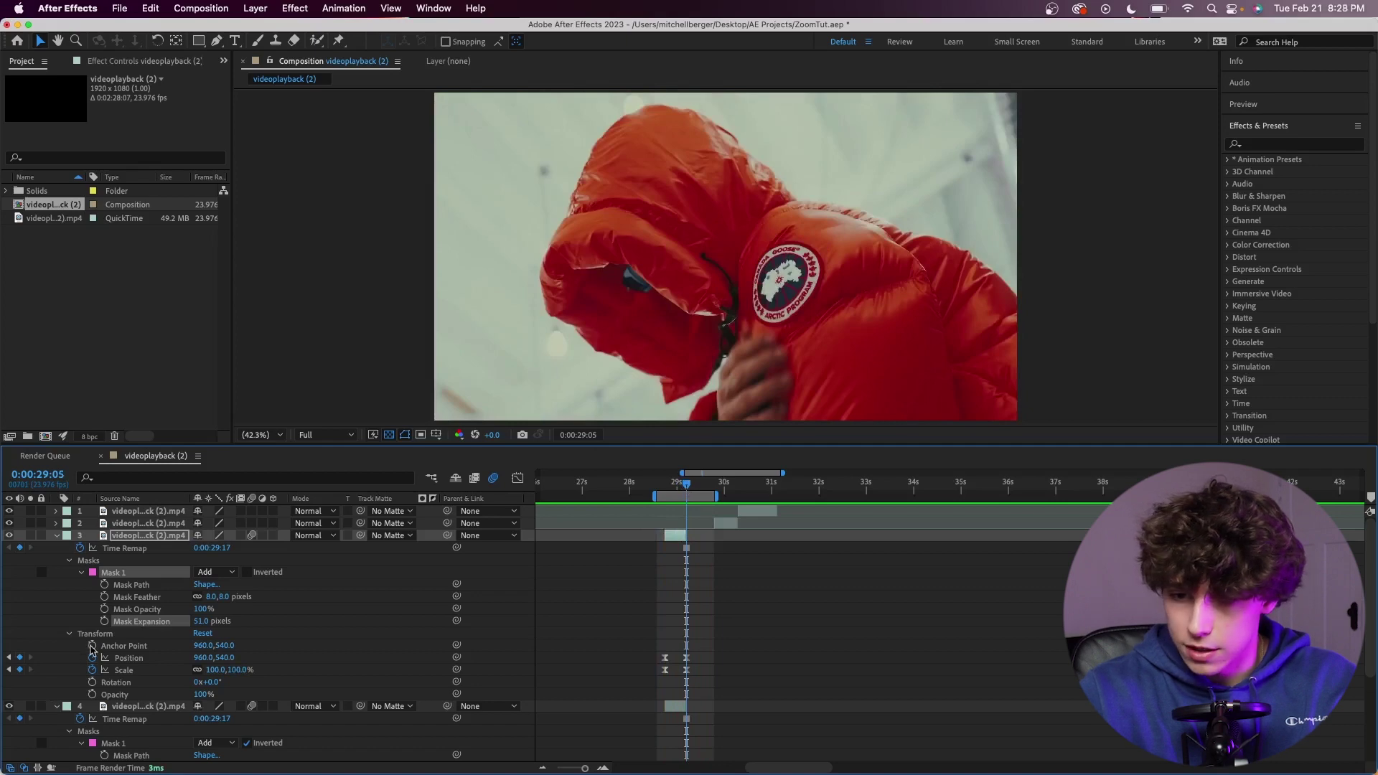
pyautogui.click(92, 694)
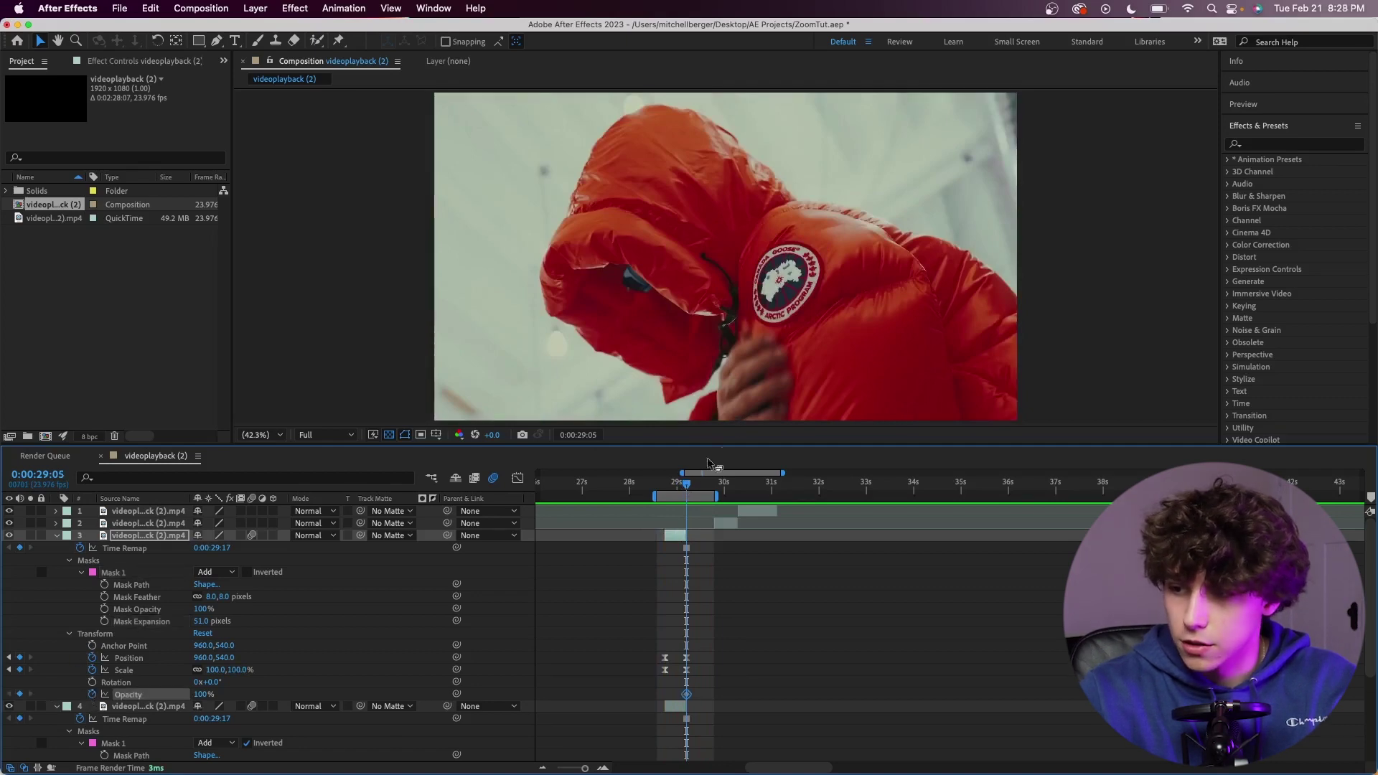
pyautogui.moveTo(691, 482); pyautogui.dragTo(665, 482)
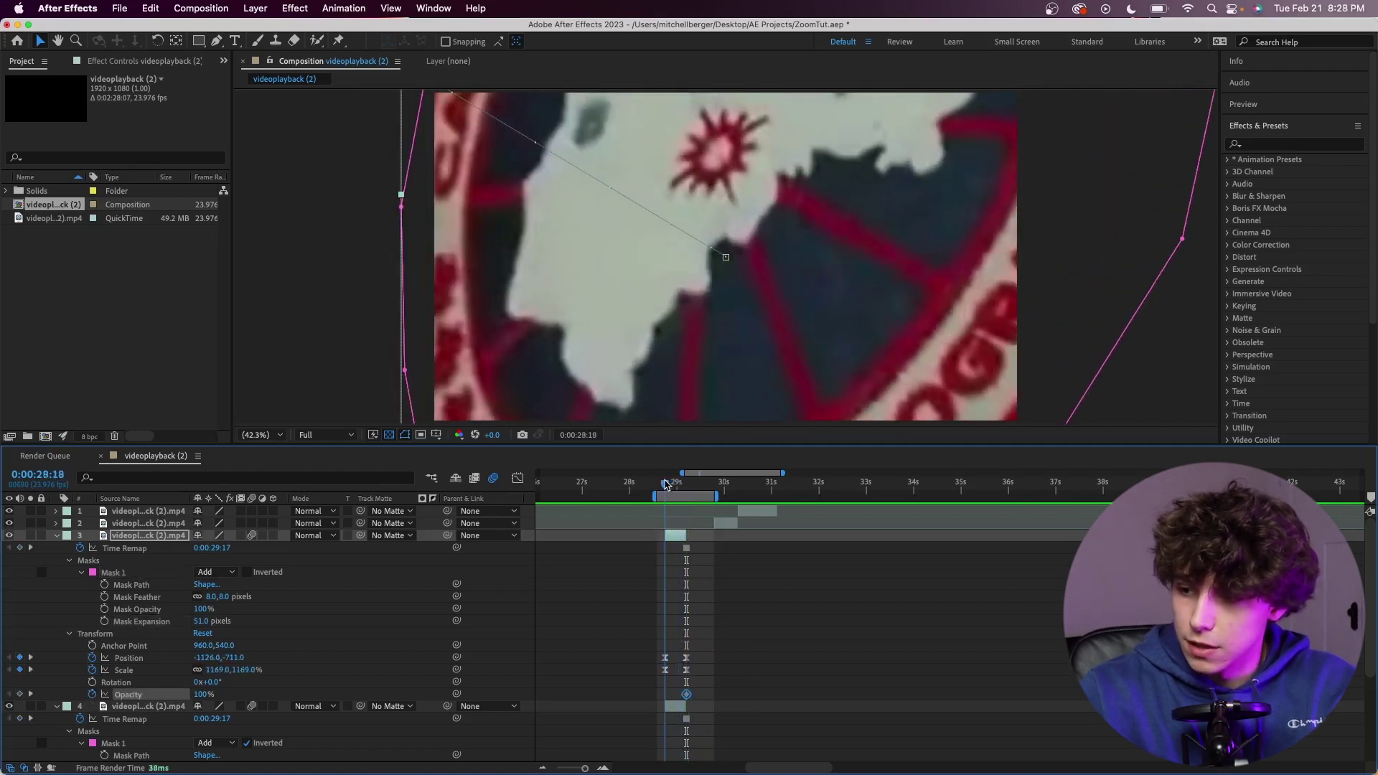
pyautogui.moveTo(205, 694); pyautogui.dragTo(144, 694)
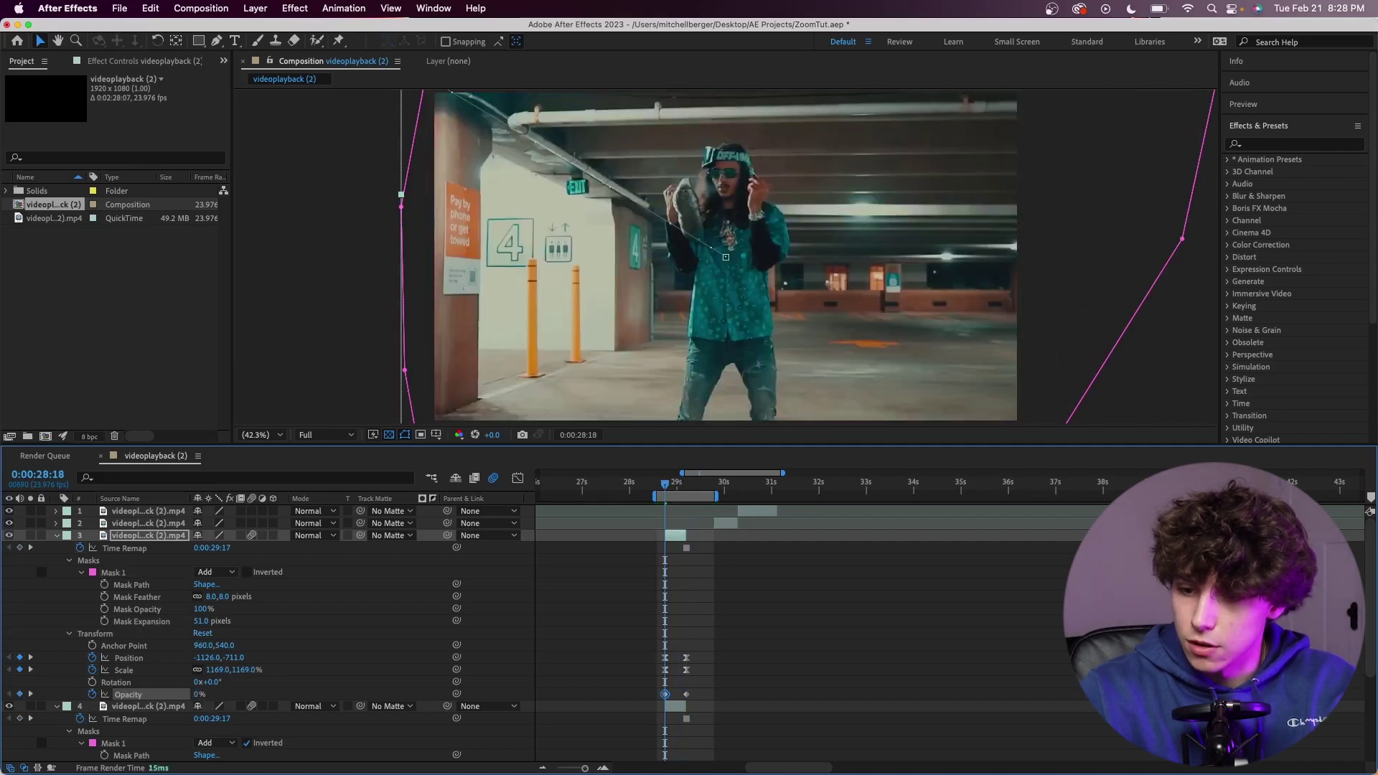
pyautogui.press('space')
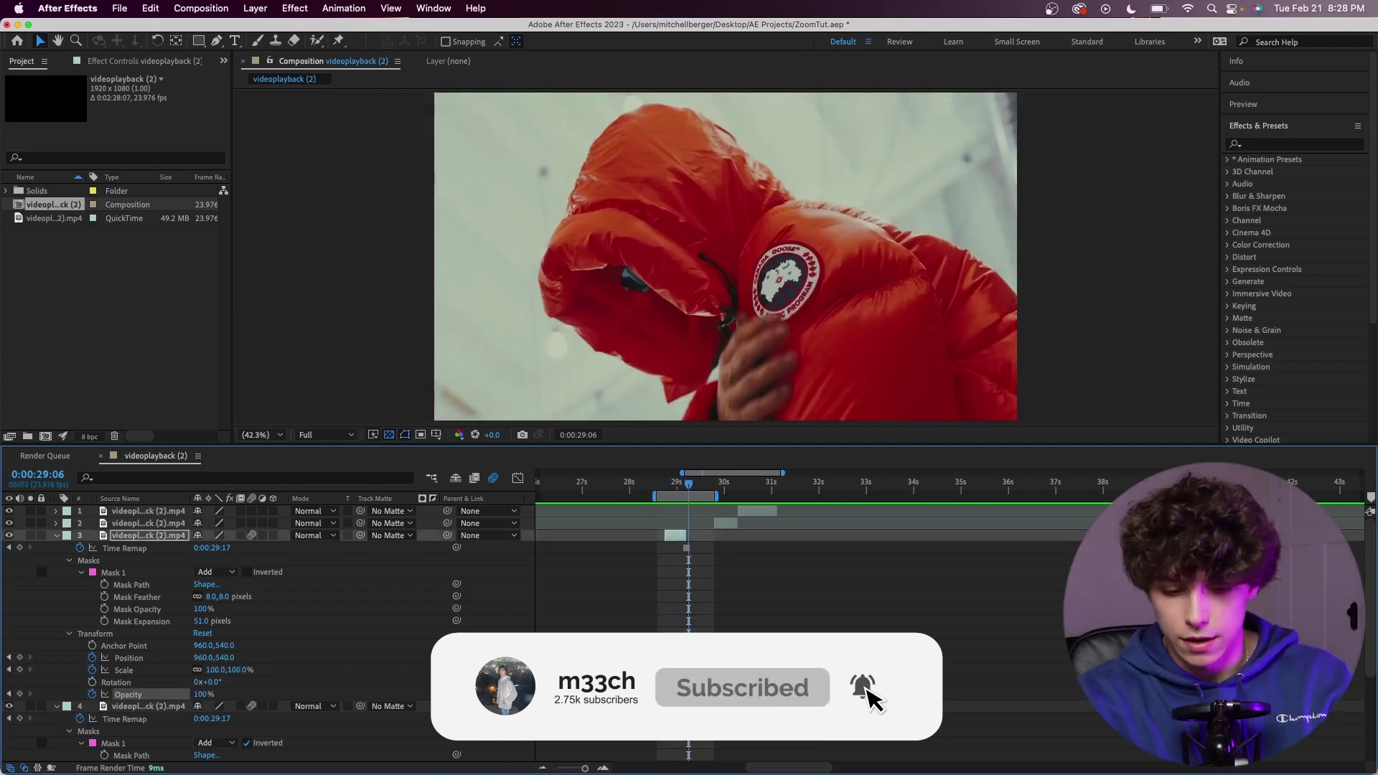
pyautogui.press('F9')
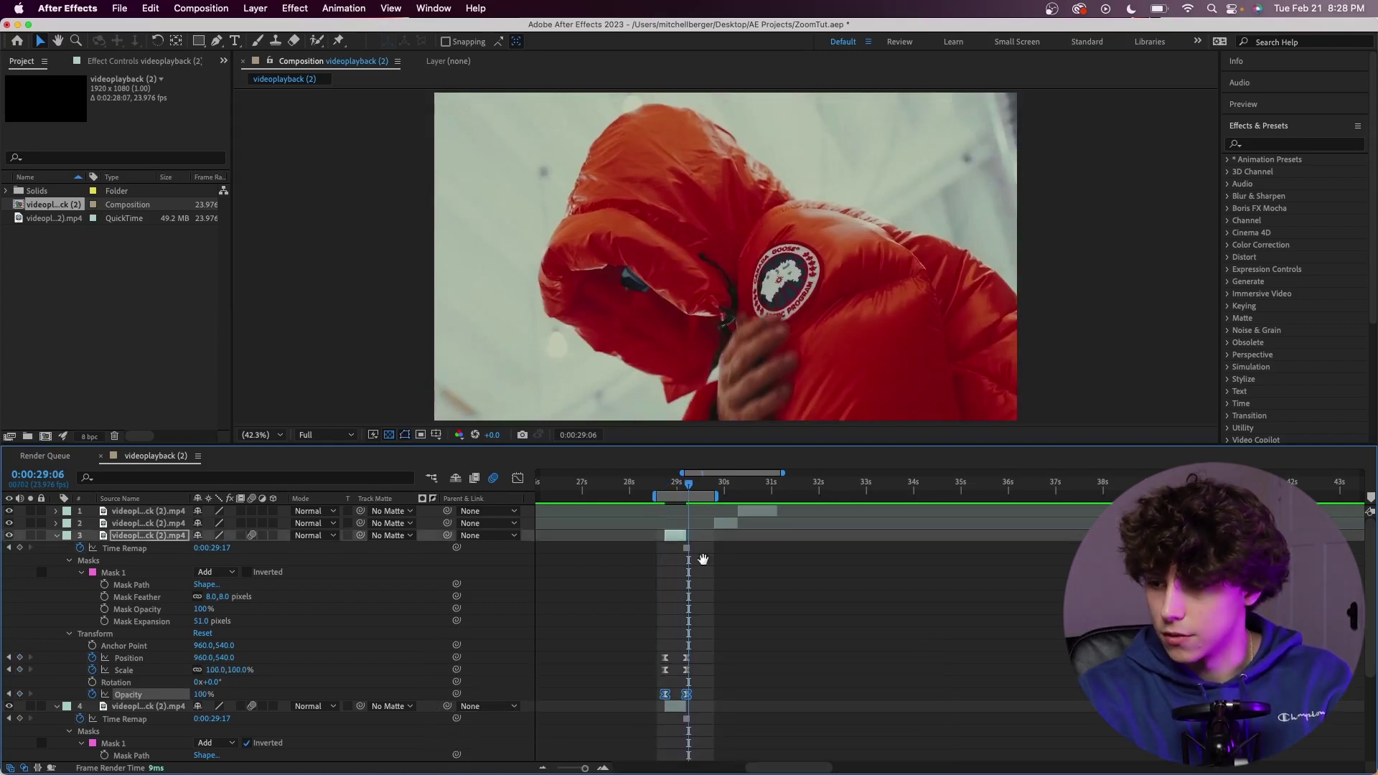
pyautogui.press('space')
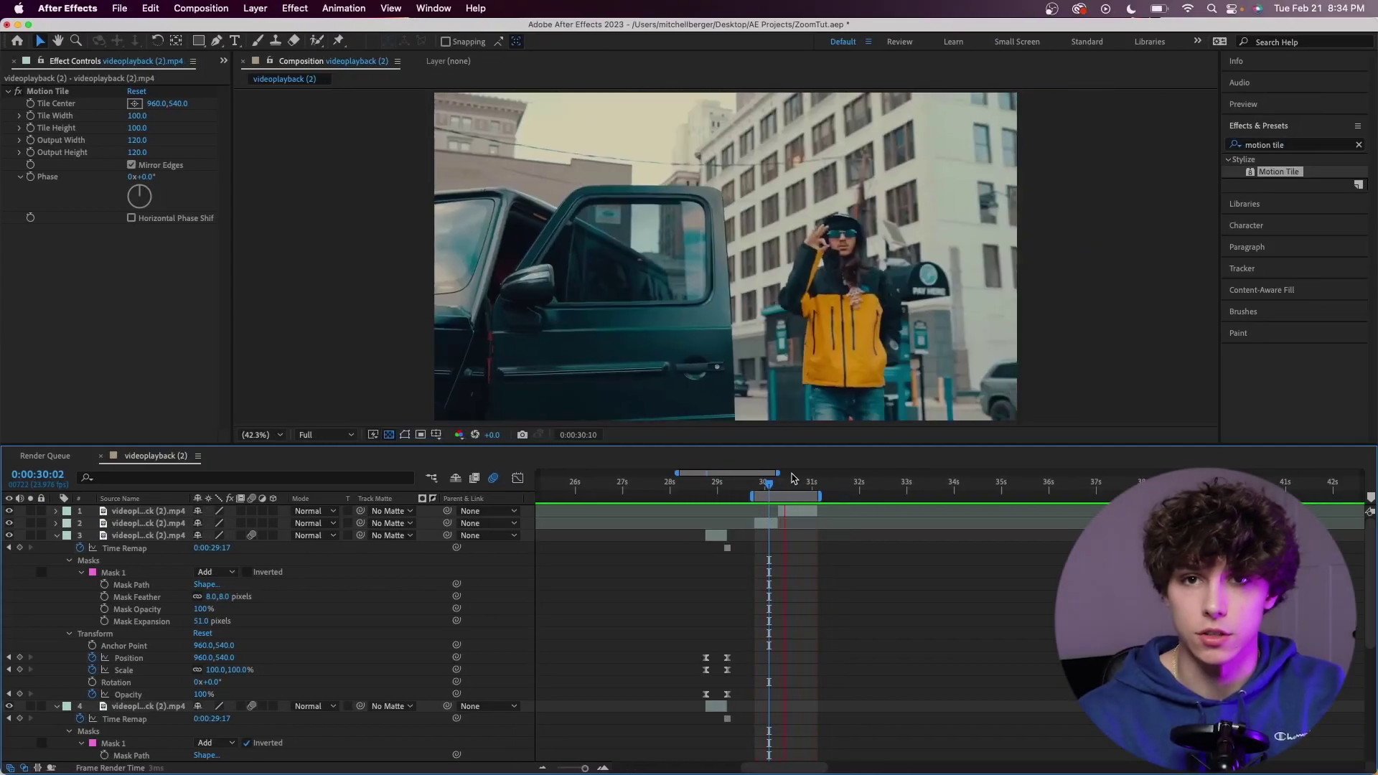
# Move to 0:00:30:10 on the jeep shot and select the top jeep clip layer.
pyautogui.moveTo(781, 493); pyautogui.dragTo(784, 490)
pyautogui.click(793, 512)
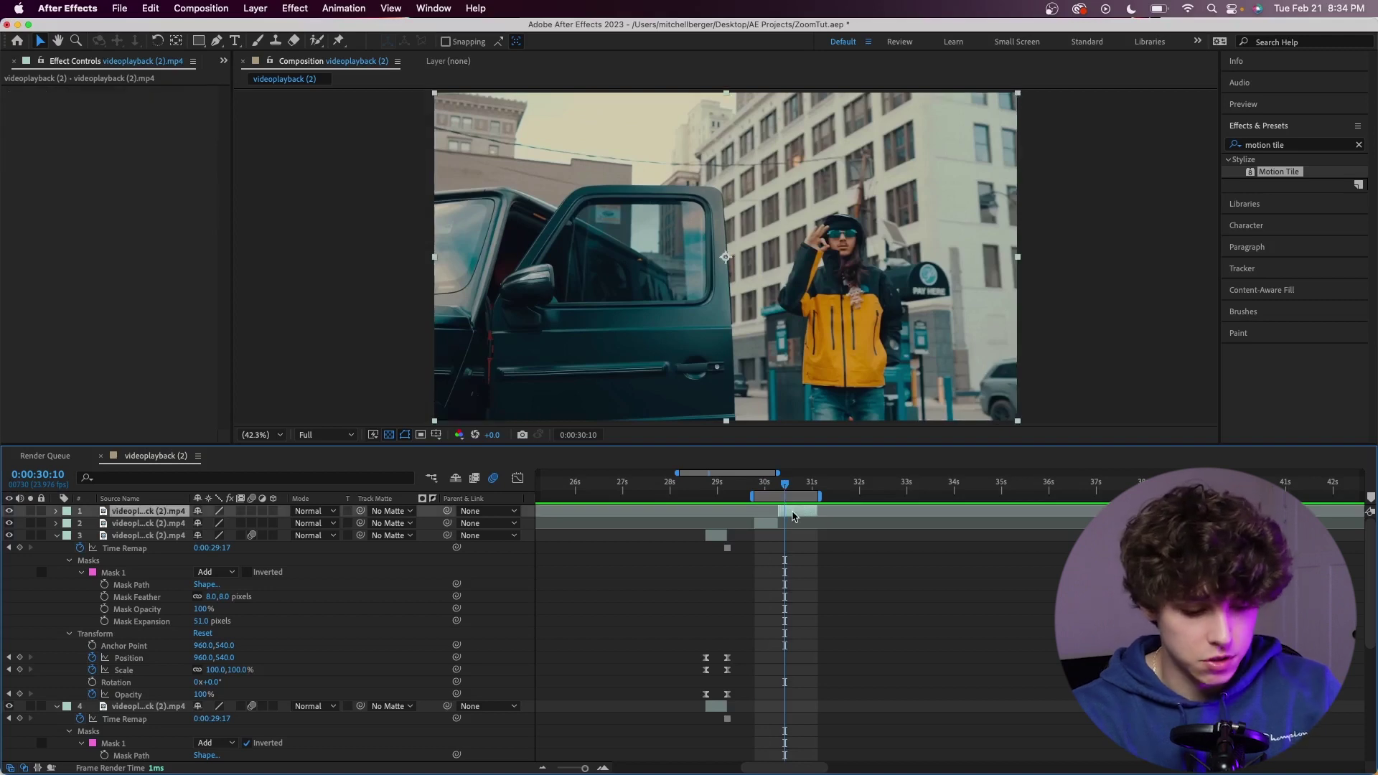
# Duplicate the jeep clip layer and freeze the copy on its 30:07 start frame.
pyautogui.hotkey('ctrl', 'd')
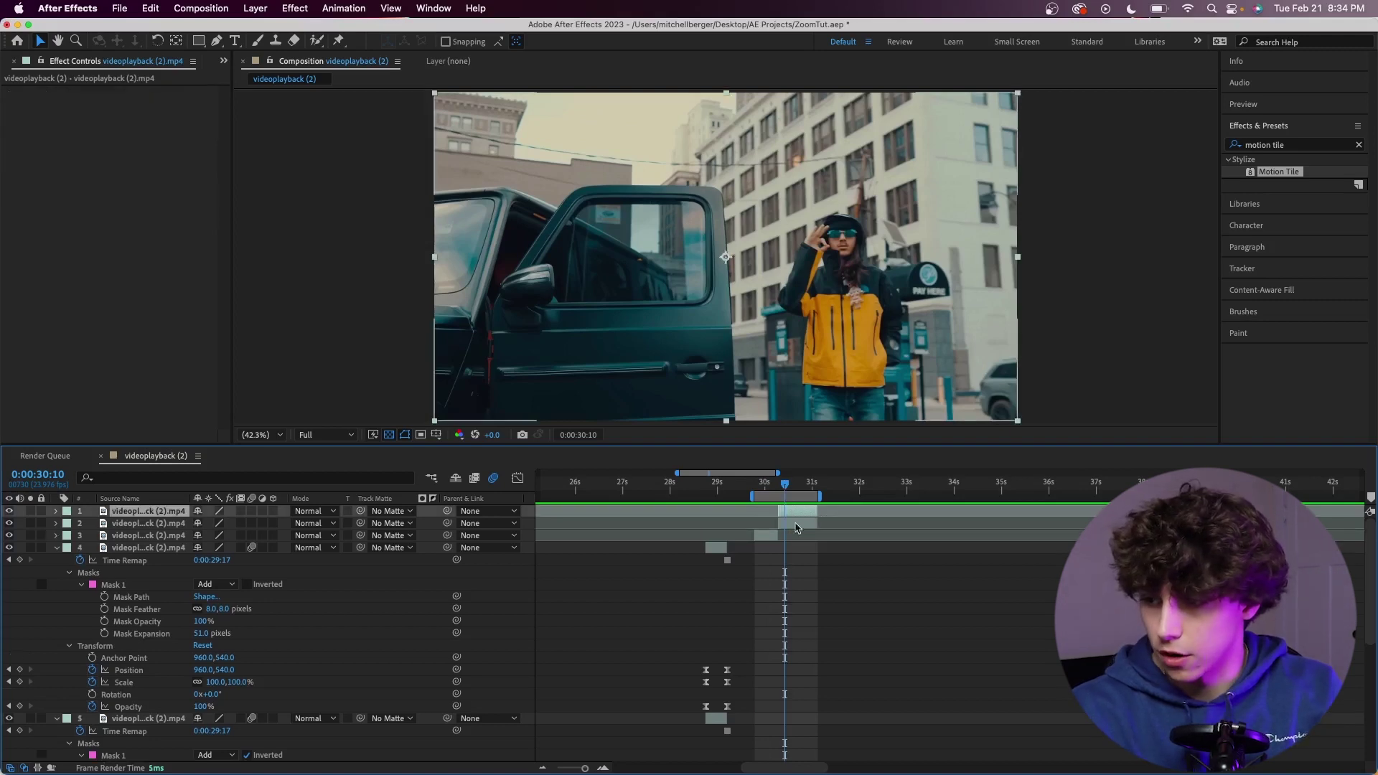
pyautogui.press('i')
pyautogui.rightClick(784, 514)
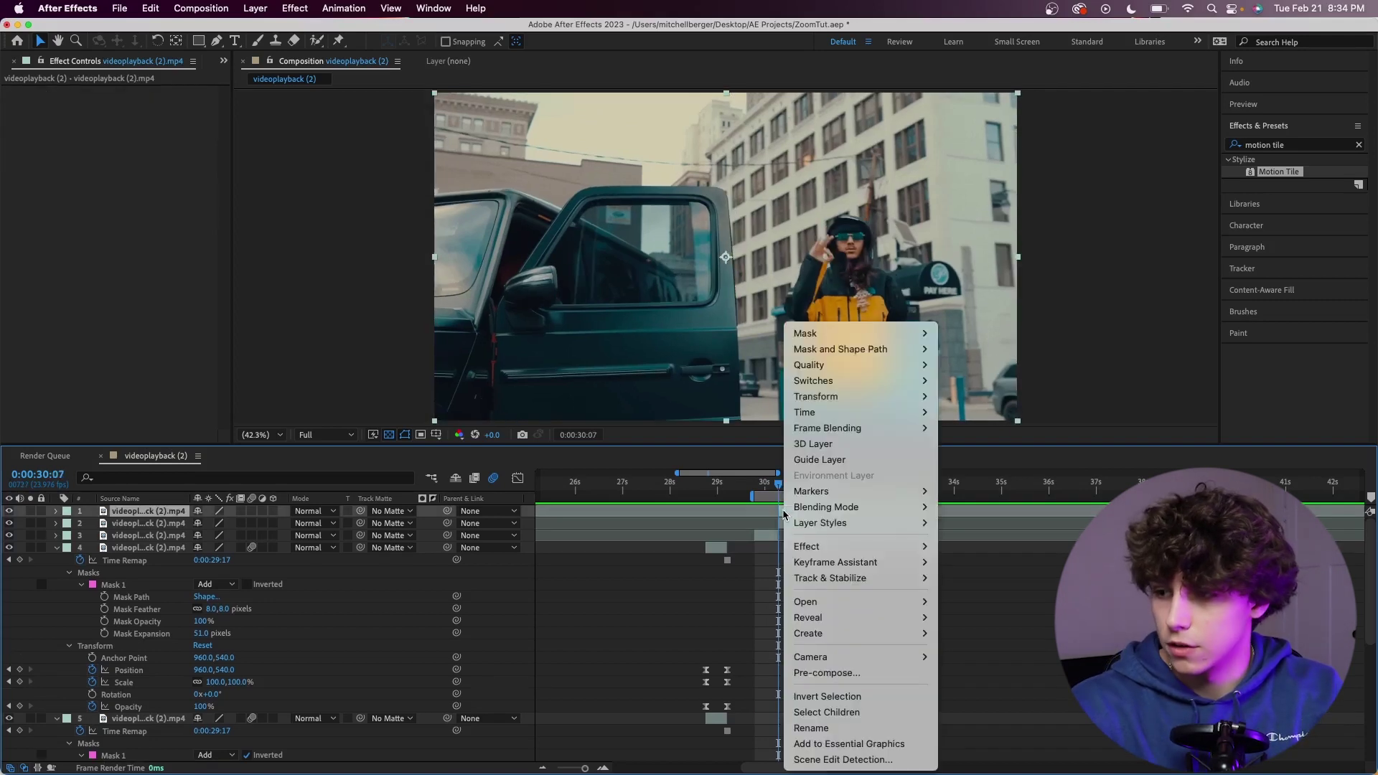
pyautogui.moveTo(853, 413)
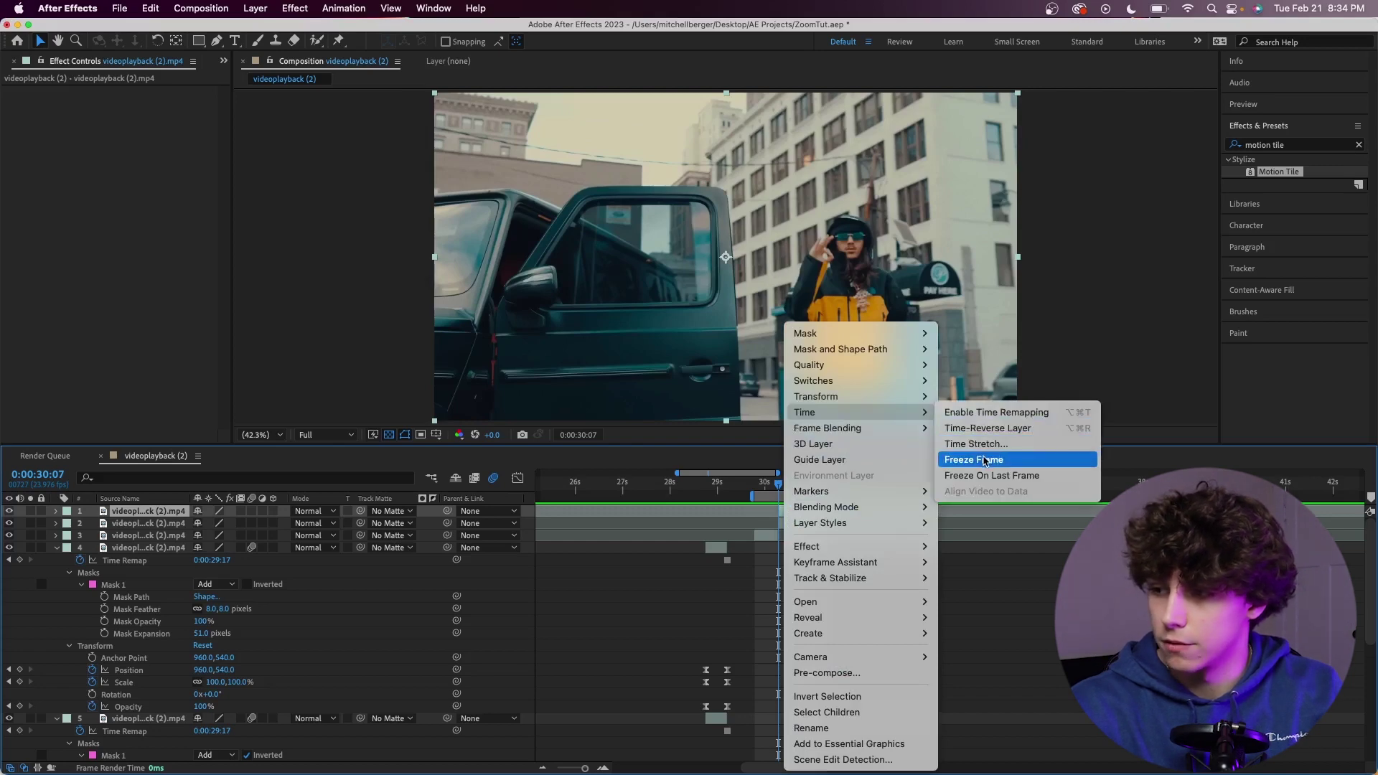
pyautogui.click(975, 459)
# Extend the frozen layer back to 29:21, split it at 30:07, delete the later part, and play back.
pyautogui.hotkey('shift', 'pageup')
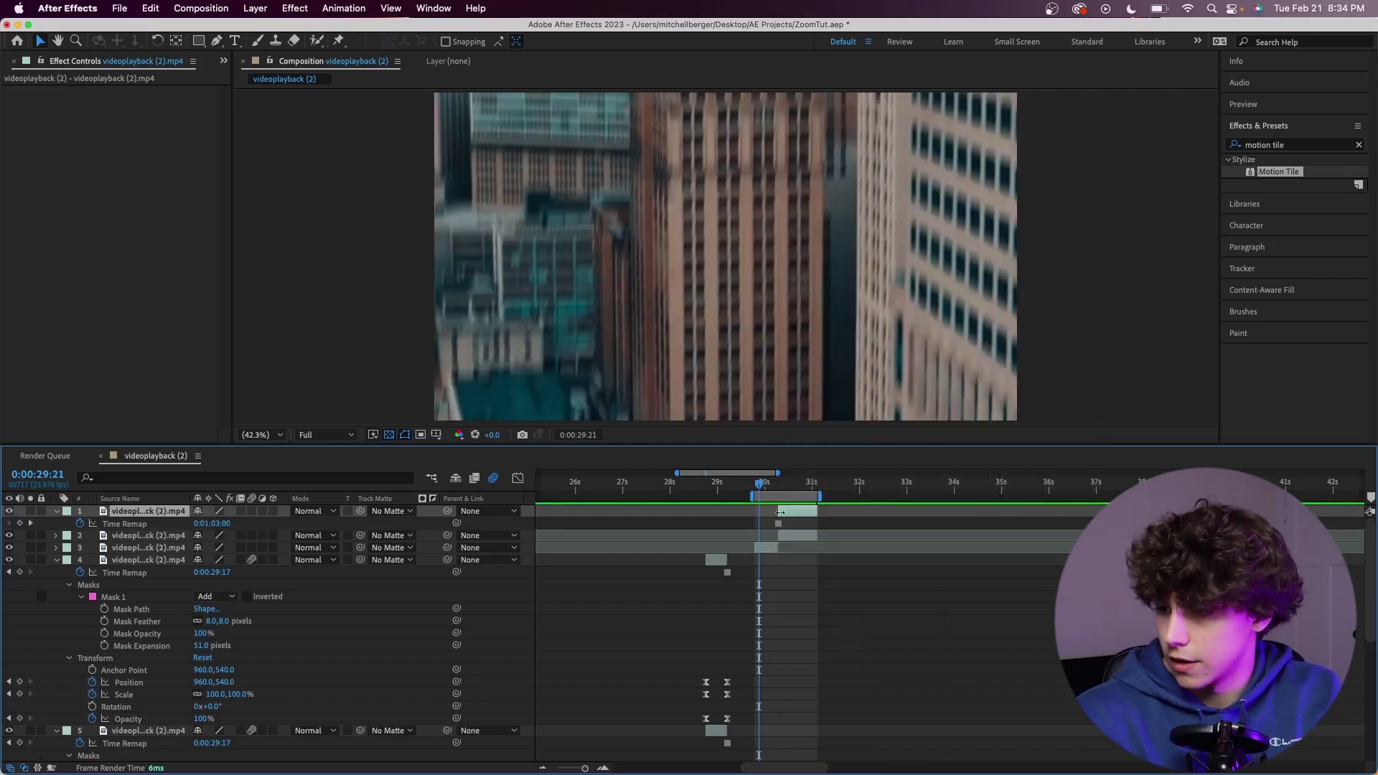
pyautogui.moveTo(781, 513)
pyautogui.mouseDown()
pyautogui.moveTo(760, 513)
pyautogui.moveTo(780, 487)
pyautogui.mouseUp()
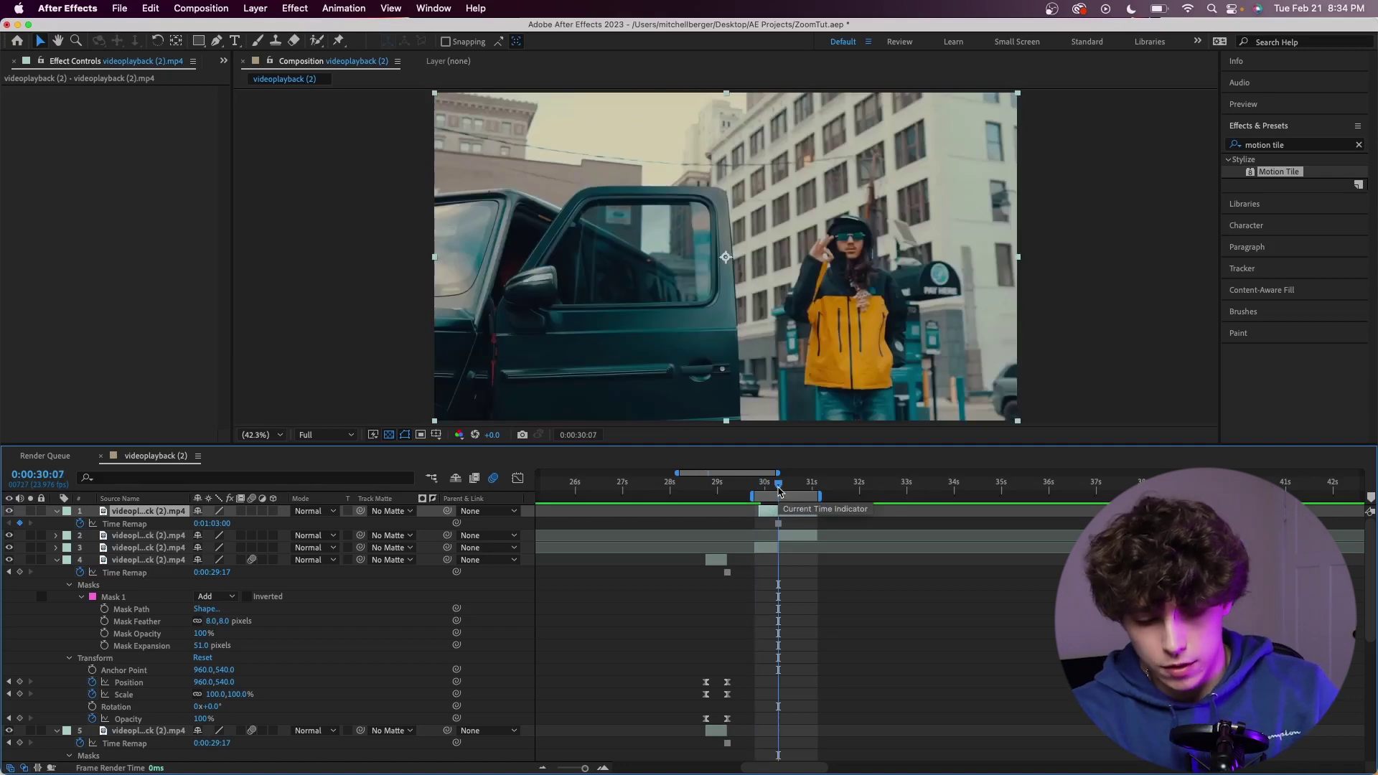
pyautogui.press('super+shift+d')
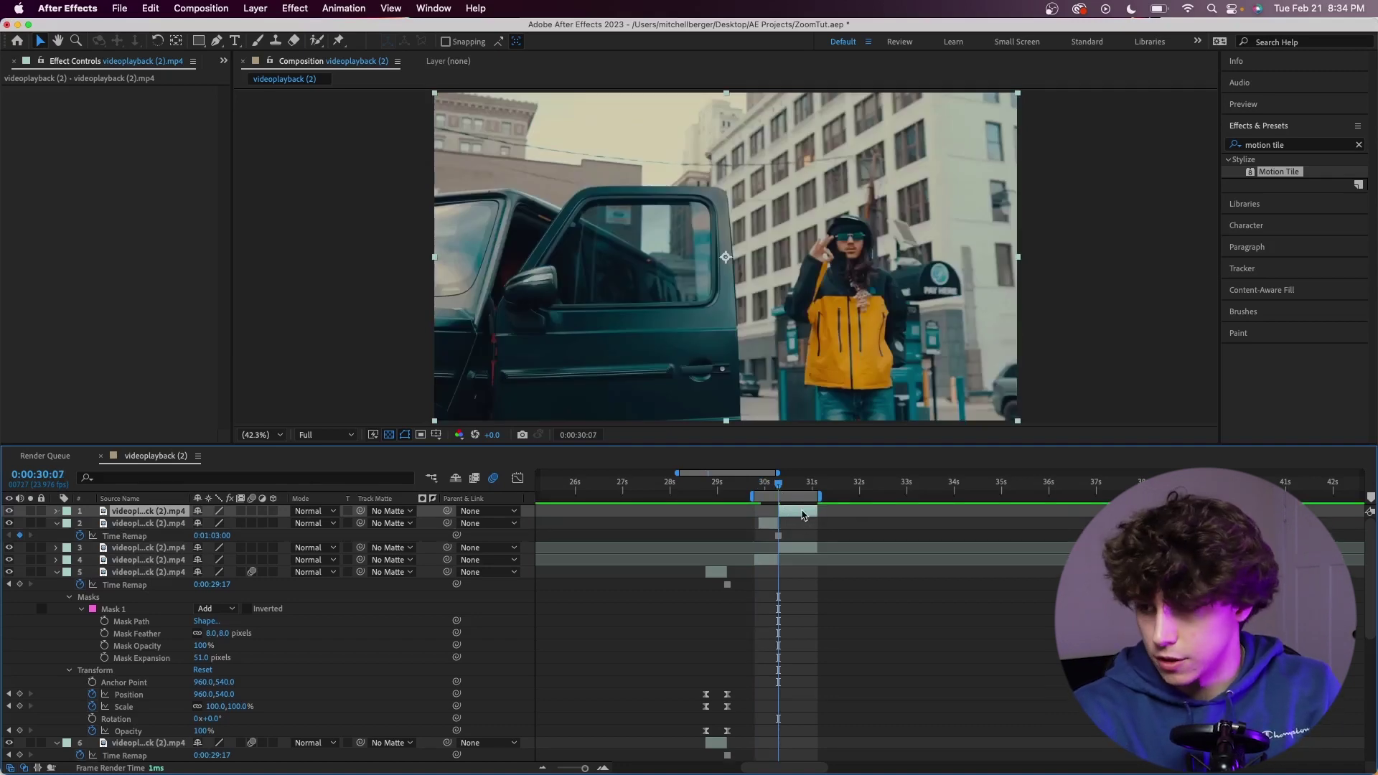
pyautogui.press('Delete')
pyautogui.press('space')
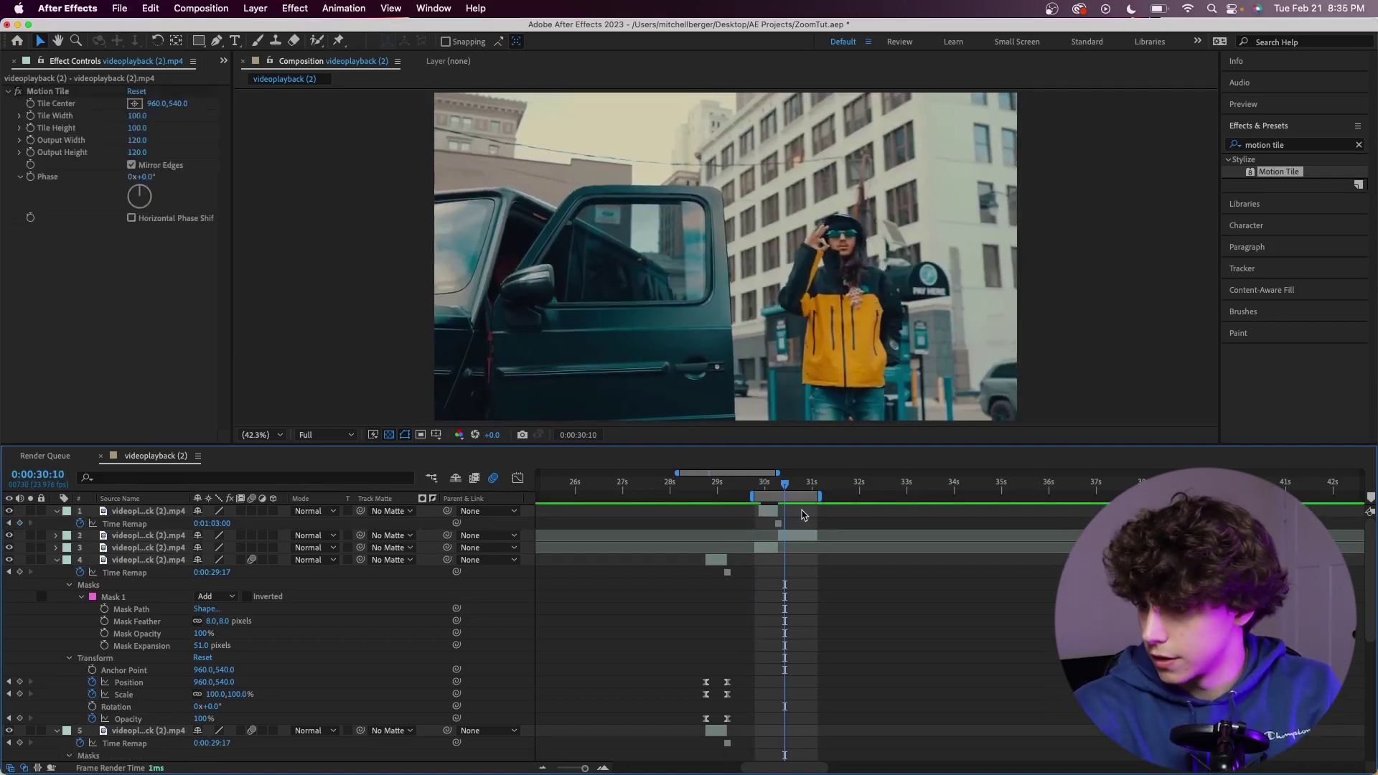
# Trace a closed Pen mask around the jeep's side window, including the side mirror.
pyautogui.click(218, 42)
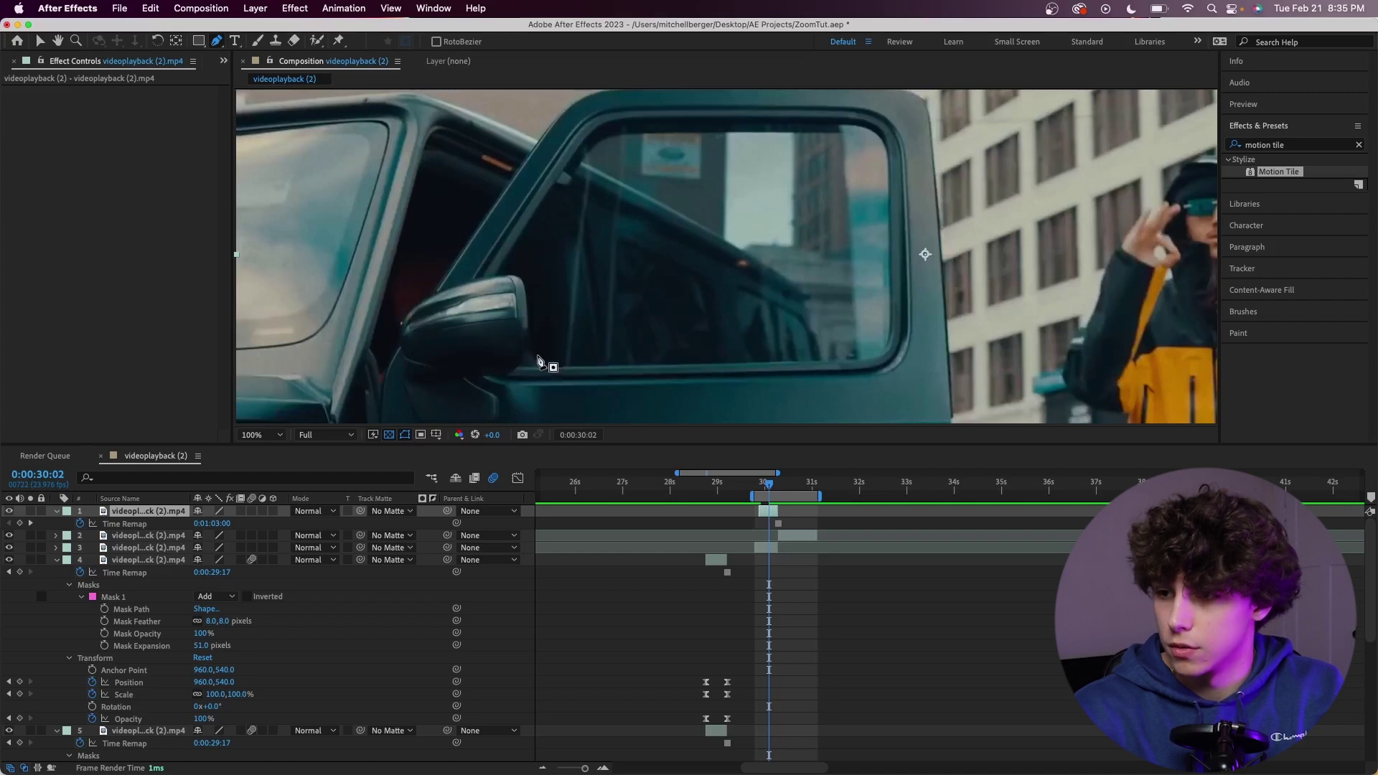
pyautogui.click(544, 368)
pyautogui.click(817, 361)
pyautogui.click(860, 360)
pyautogui.click(884, 351)
pyautogui.click(891, 322)
pyautogui.click(890, 257)
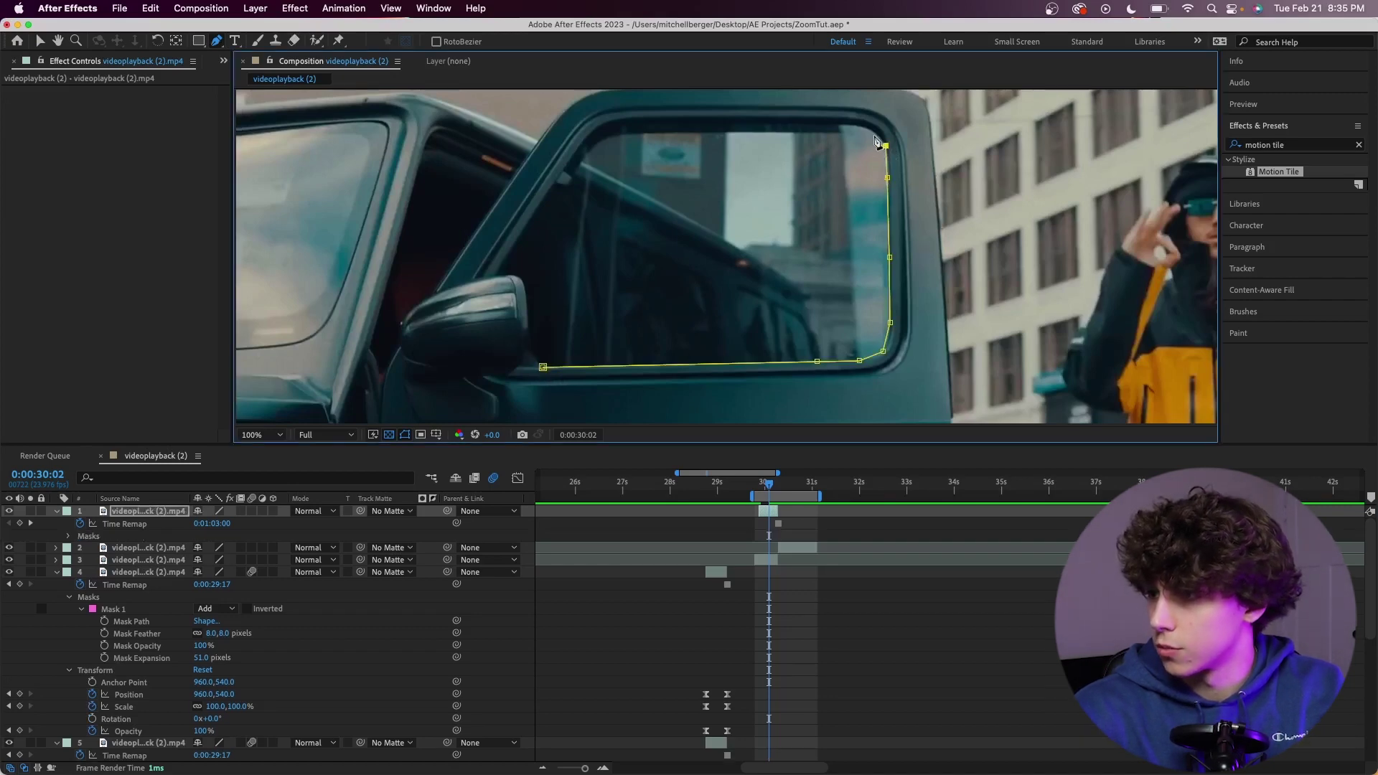
pyautogui.click(873, 132)
pyautogui.click(852, 127)
pyautogui.click(802, 122)
pyautogui.click(719, 121)
pyautogui.click(649, 120)
pyautogui.click(611, 123)
pyautogui.click(580, 150)
pyautogui.click(542, 203)
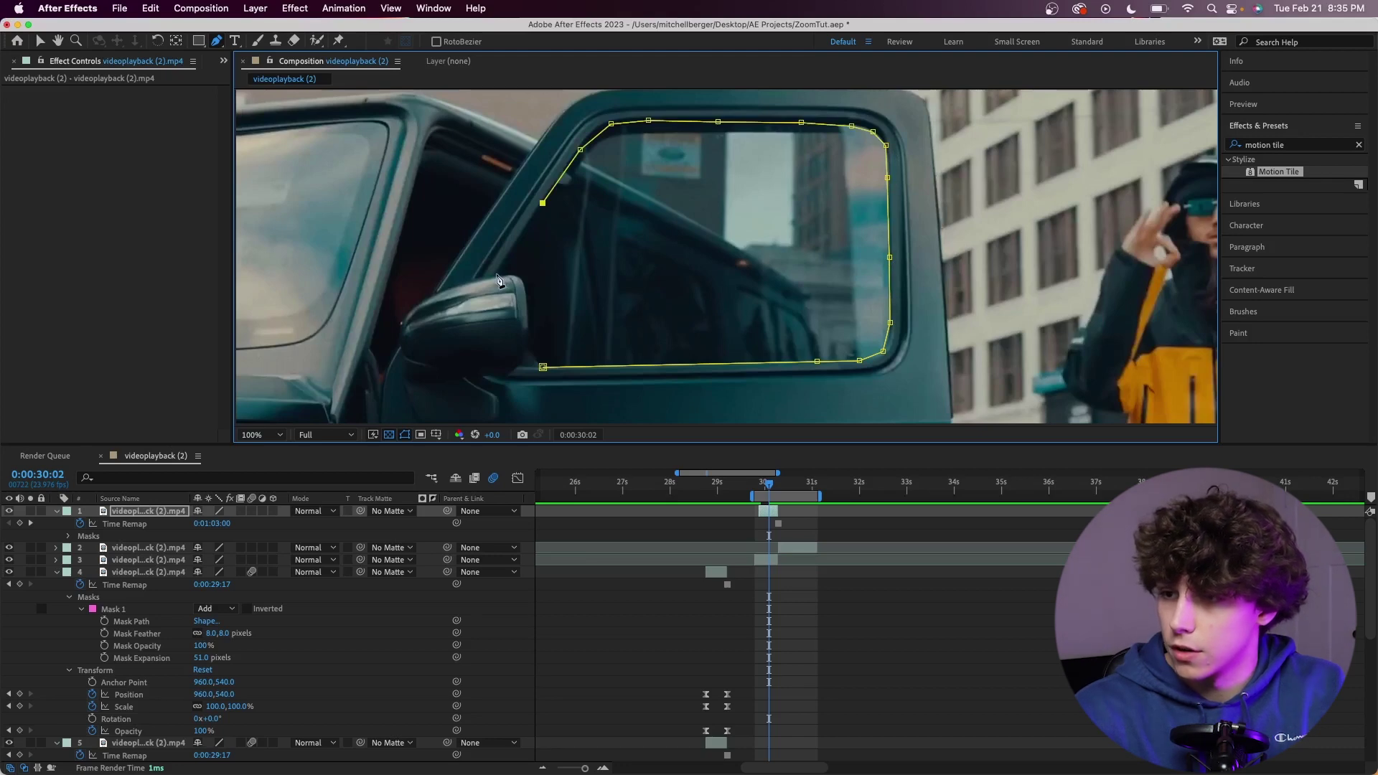
pyautogui.click(496, 275)
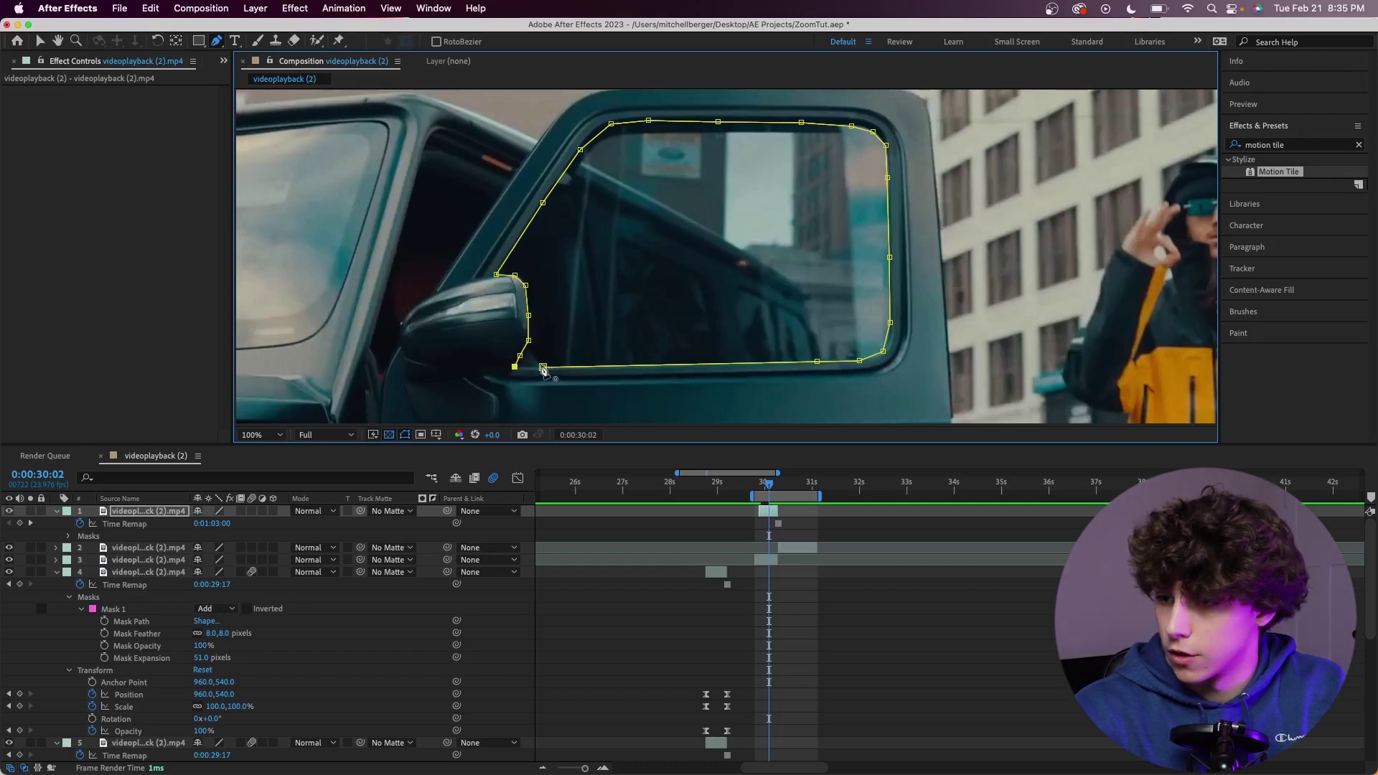
pyautogui.click(543, 369)
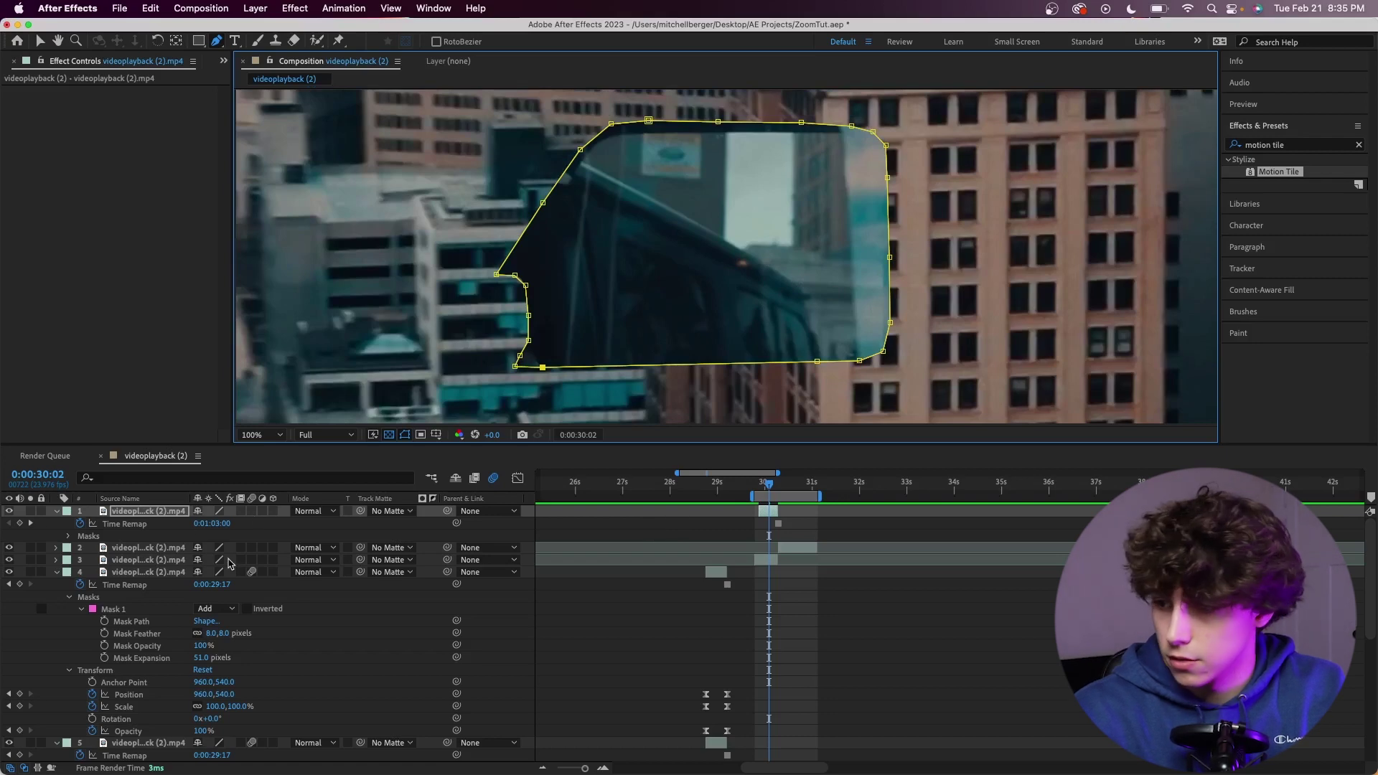
# Invert the window mask and set its feather to 20 pixels.
pyautogui.click(68, 536)
pyautogui.click(246, 549)
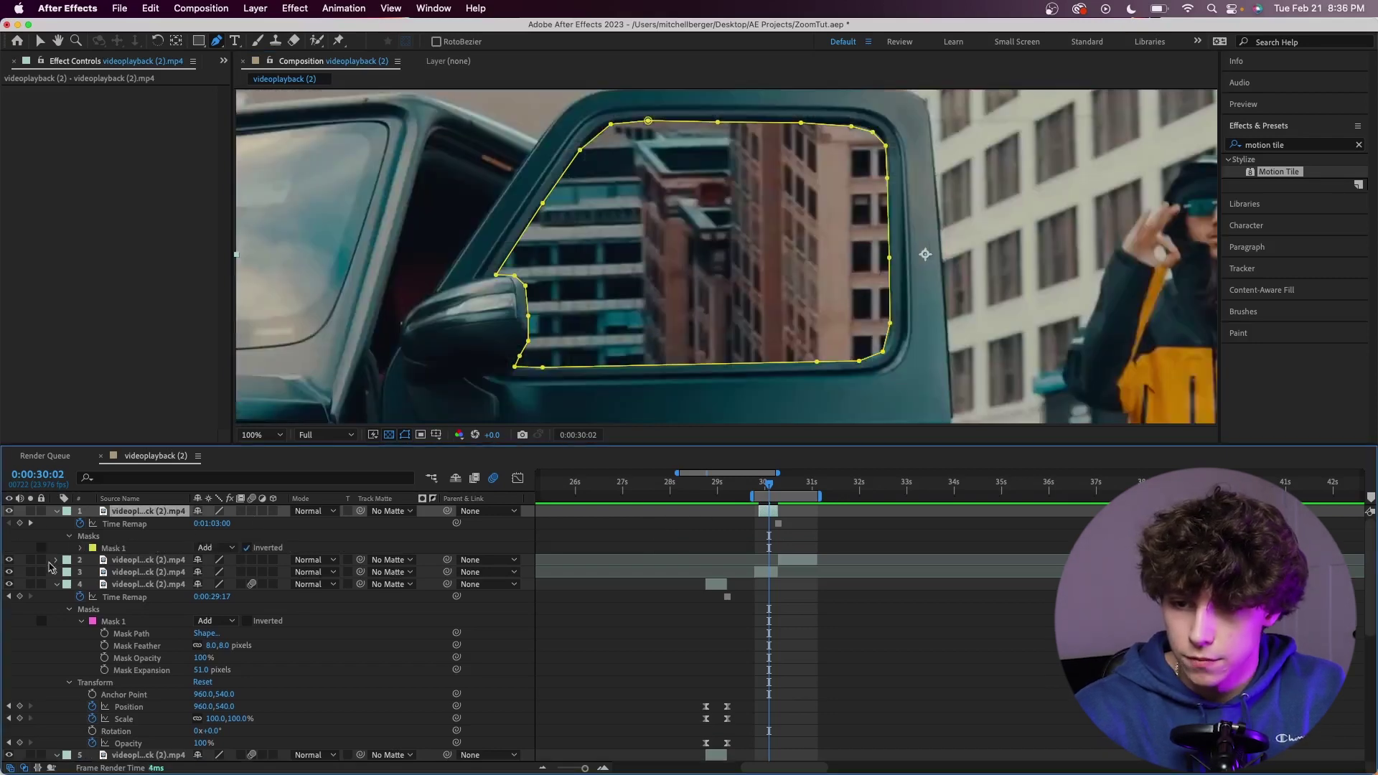
pyautogui.click(80, 549)
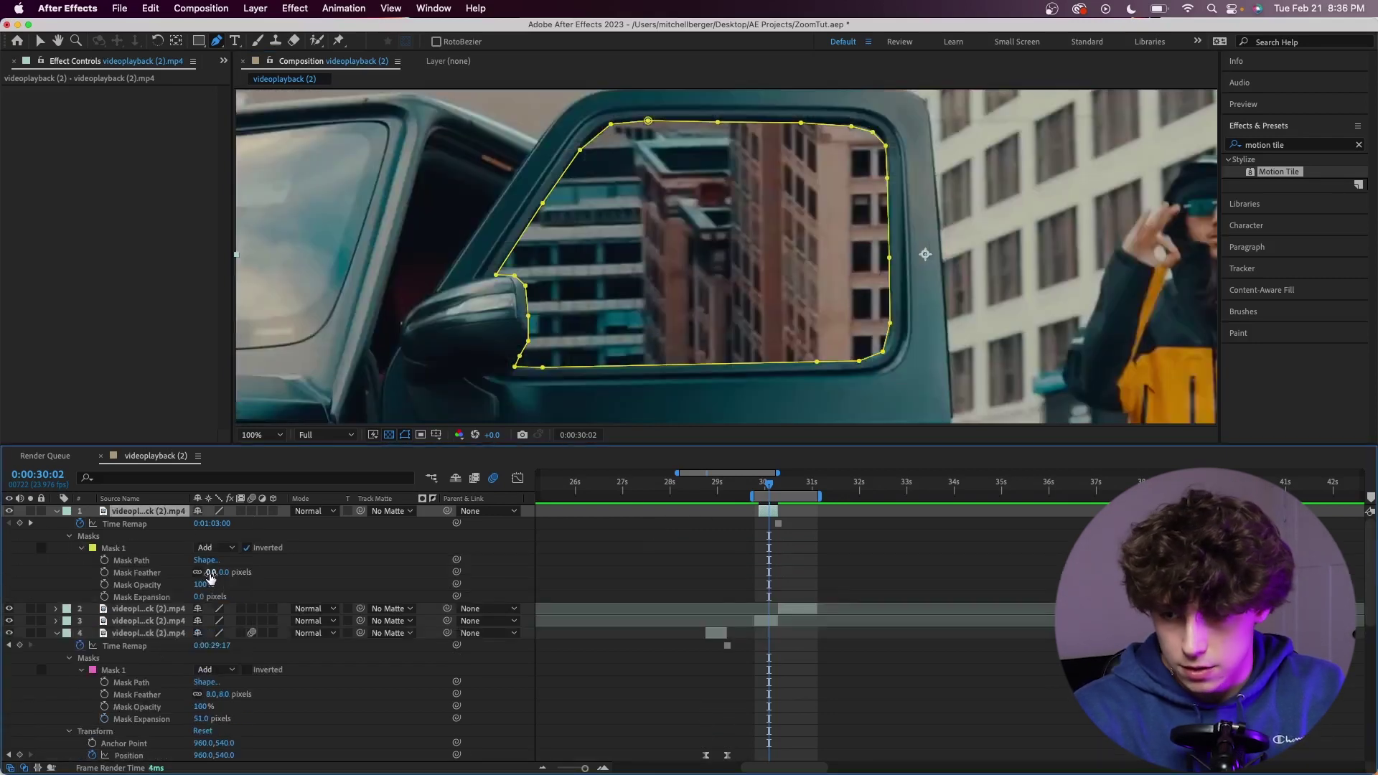
pyautogui.moveTo(210, 572); pyautogui.dragTo(225, 572)
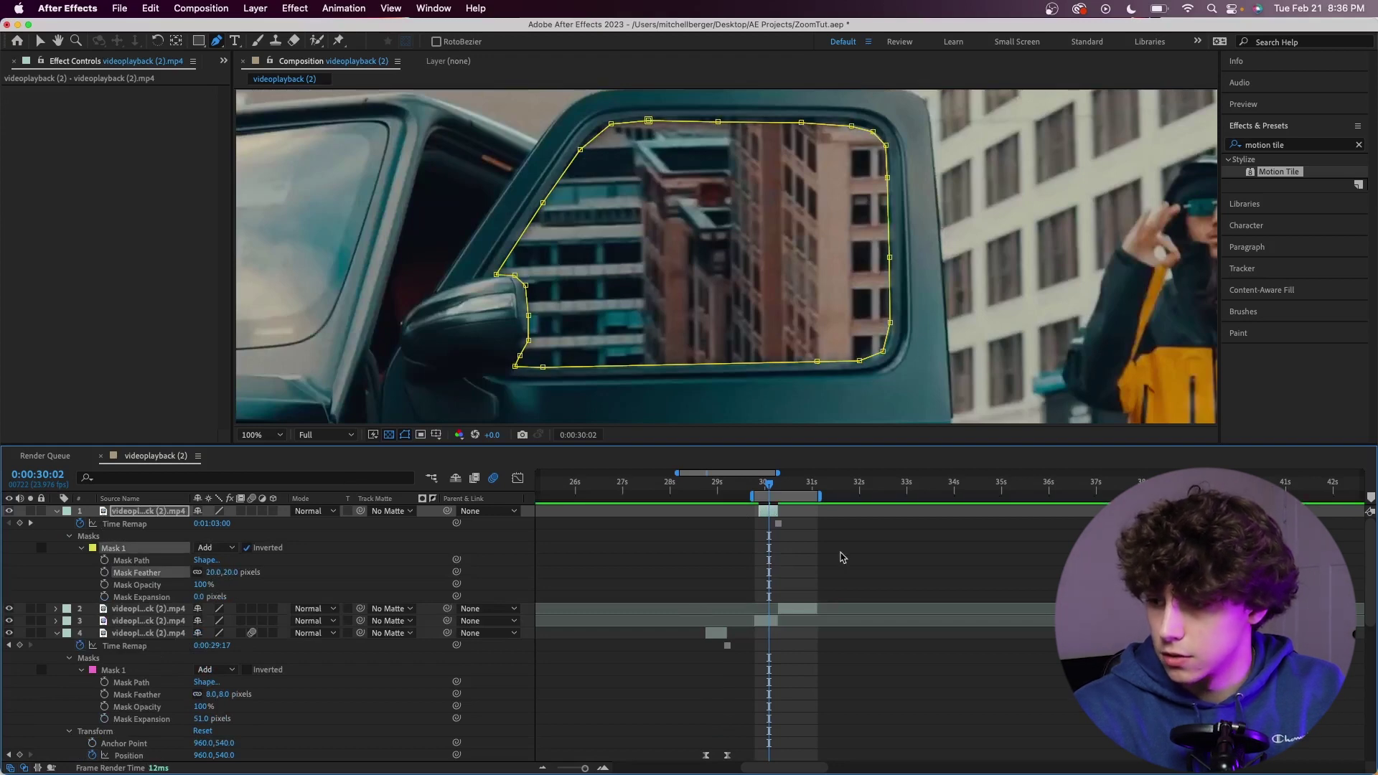
pyautogui.click(56, 511)
pyautogui.press('k')
pyautogui.click(56, 511)
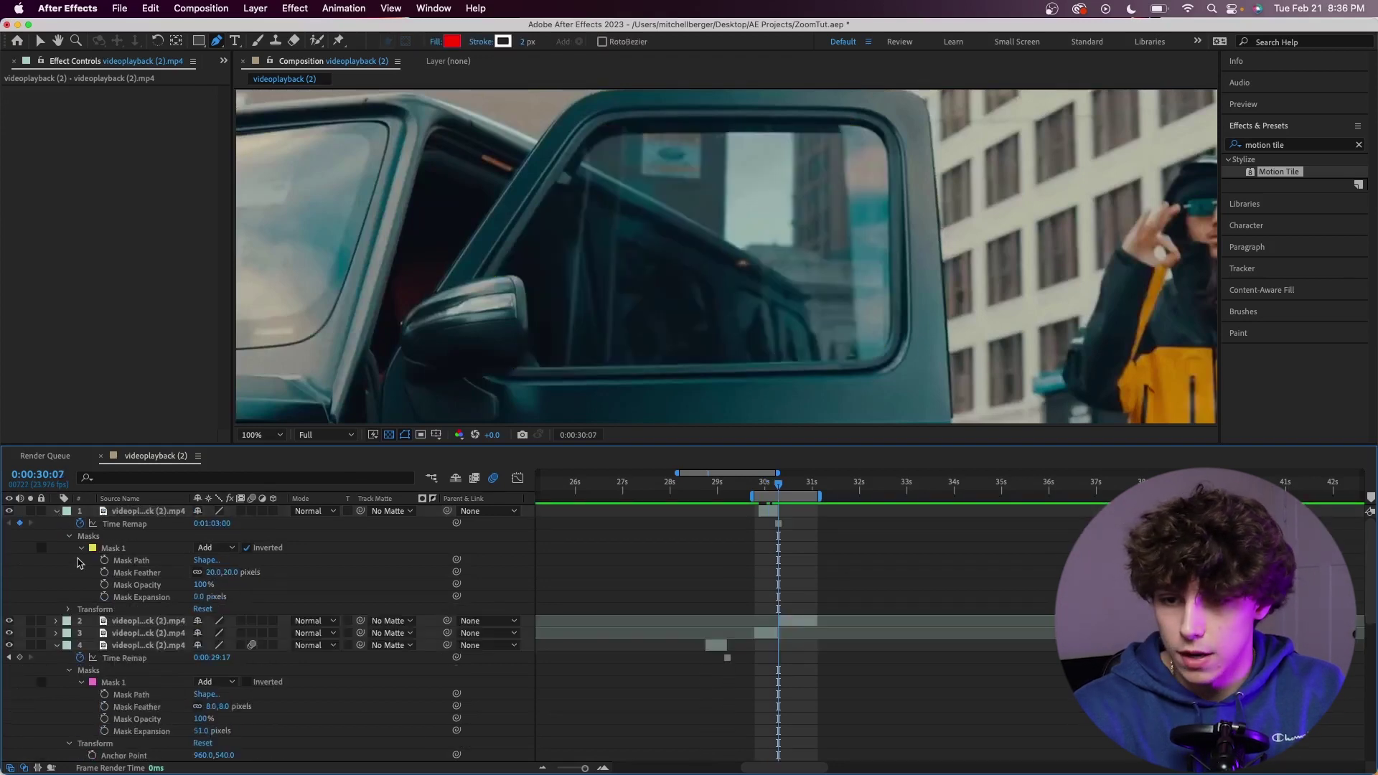
# Keyframe Scale and Position, starting at 444% scale and X 2188 to centre the window.
pyautogui.click(70, 608)
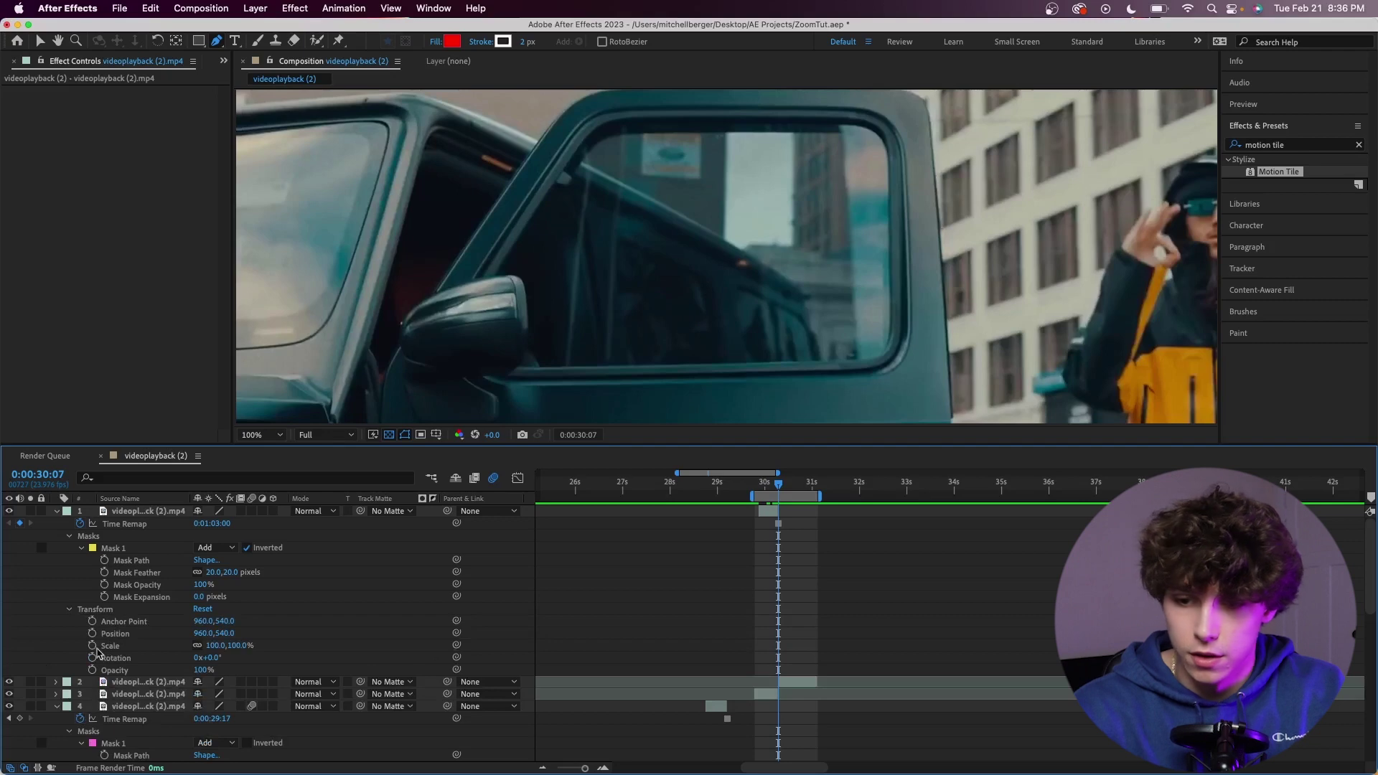
pyautogui.click(92, 645)
pyautogui.click(92, 633)
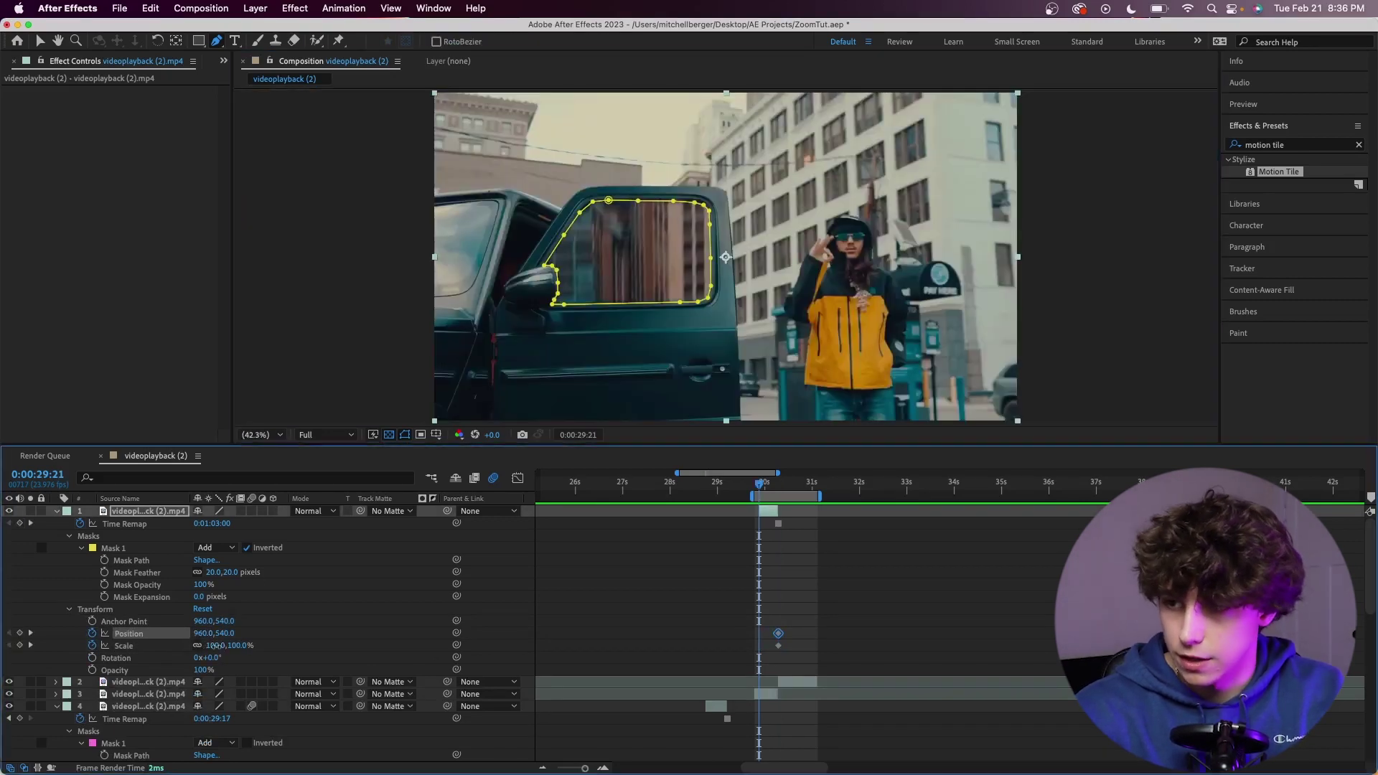
pyautogui.moveTo(215, 646); pyautogui.dragTo(426, 661)
pyautogui.moveTo(203, 634); pyautogui.dragTo(642, 294)
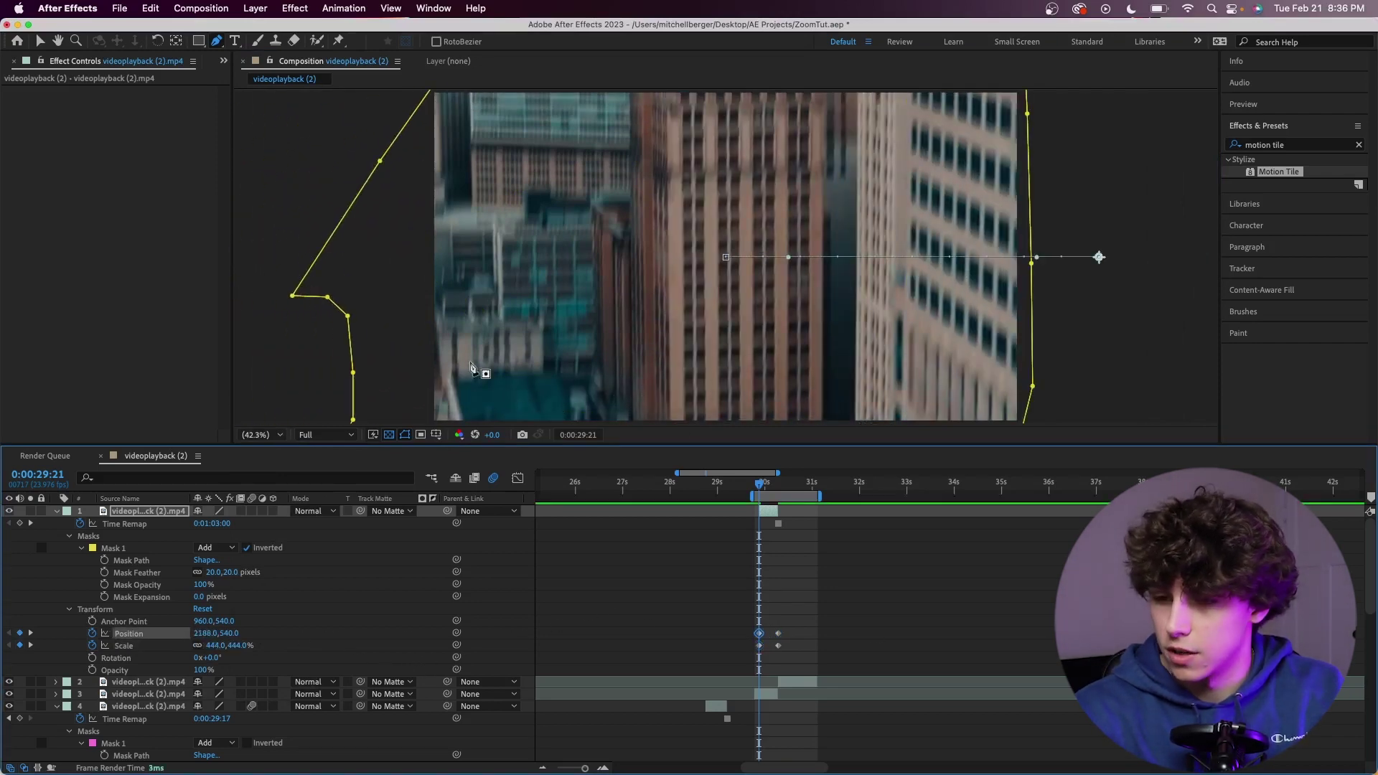
# Turn on motion blur, Easy Ease the Position and Scale keyframes, and preview the zoom.
pyautogui.click(252, 511)
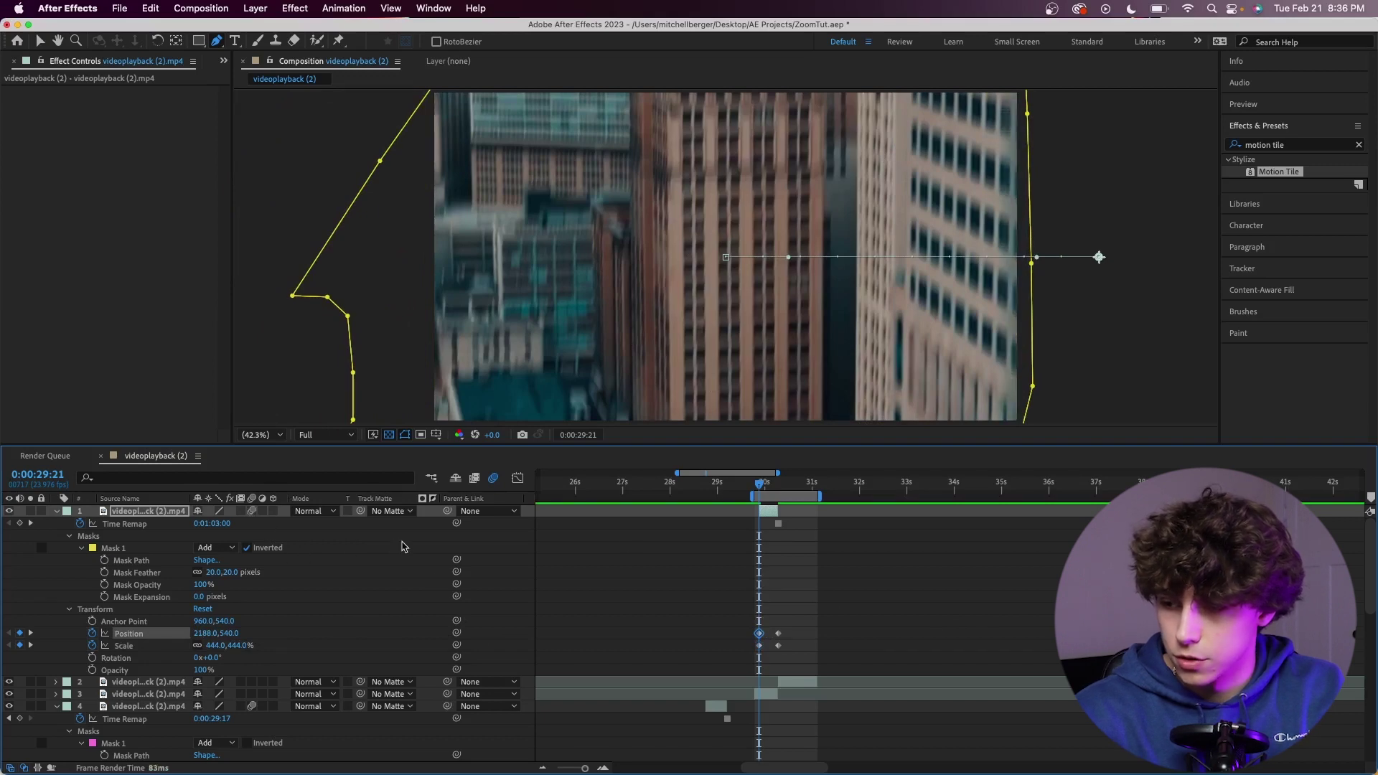
pyautogui.moveTo(805, 626); pyautogui.dragTo(727, 656)
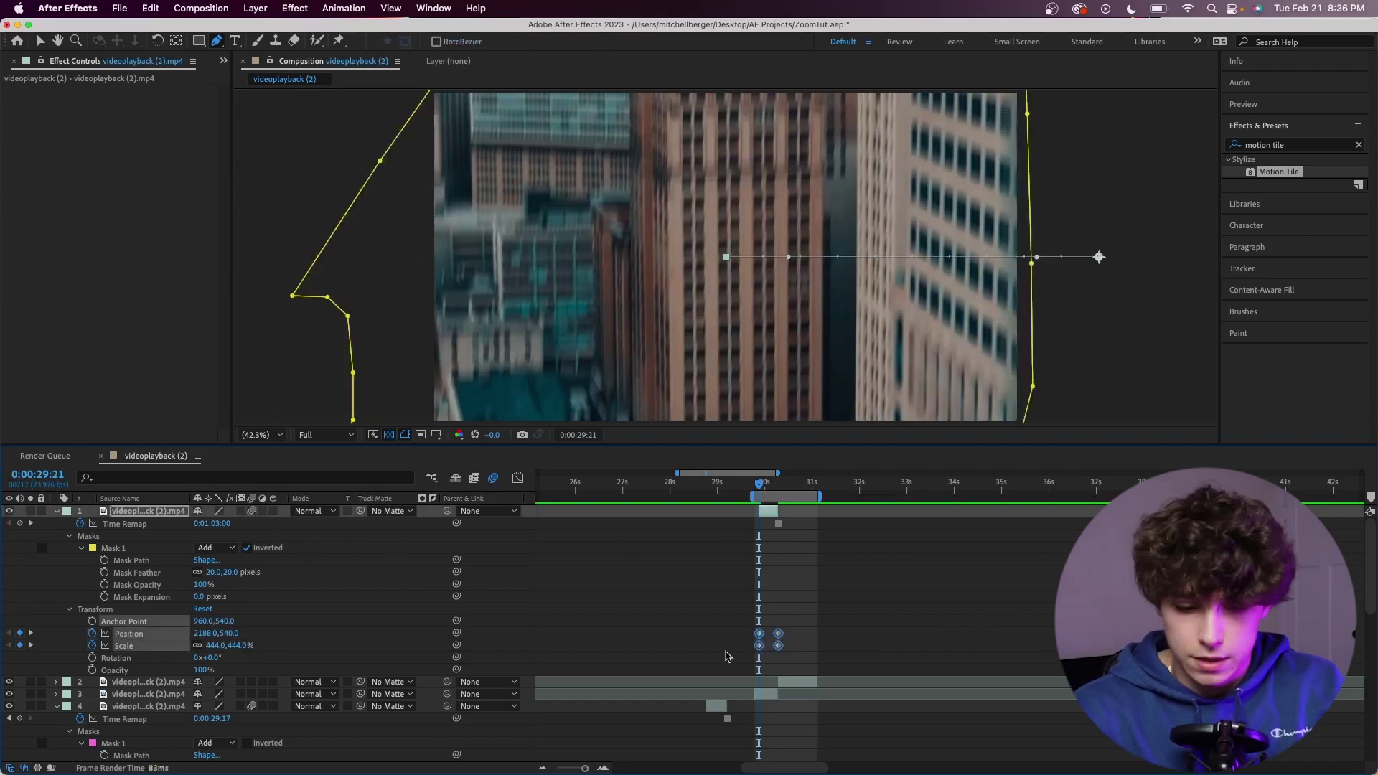
pyautogui.press('F9')
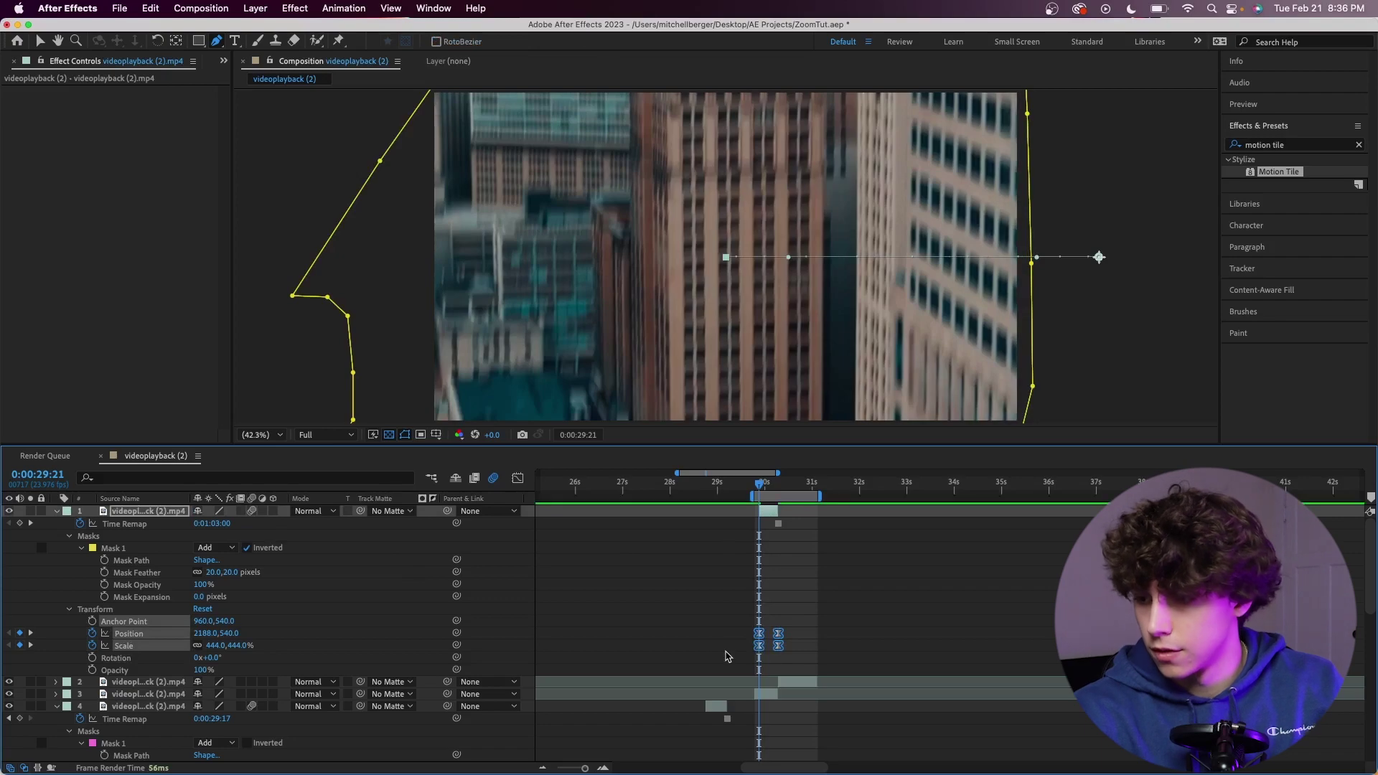
pyautogui.press('space')
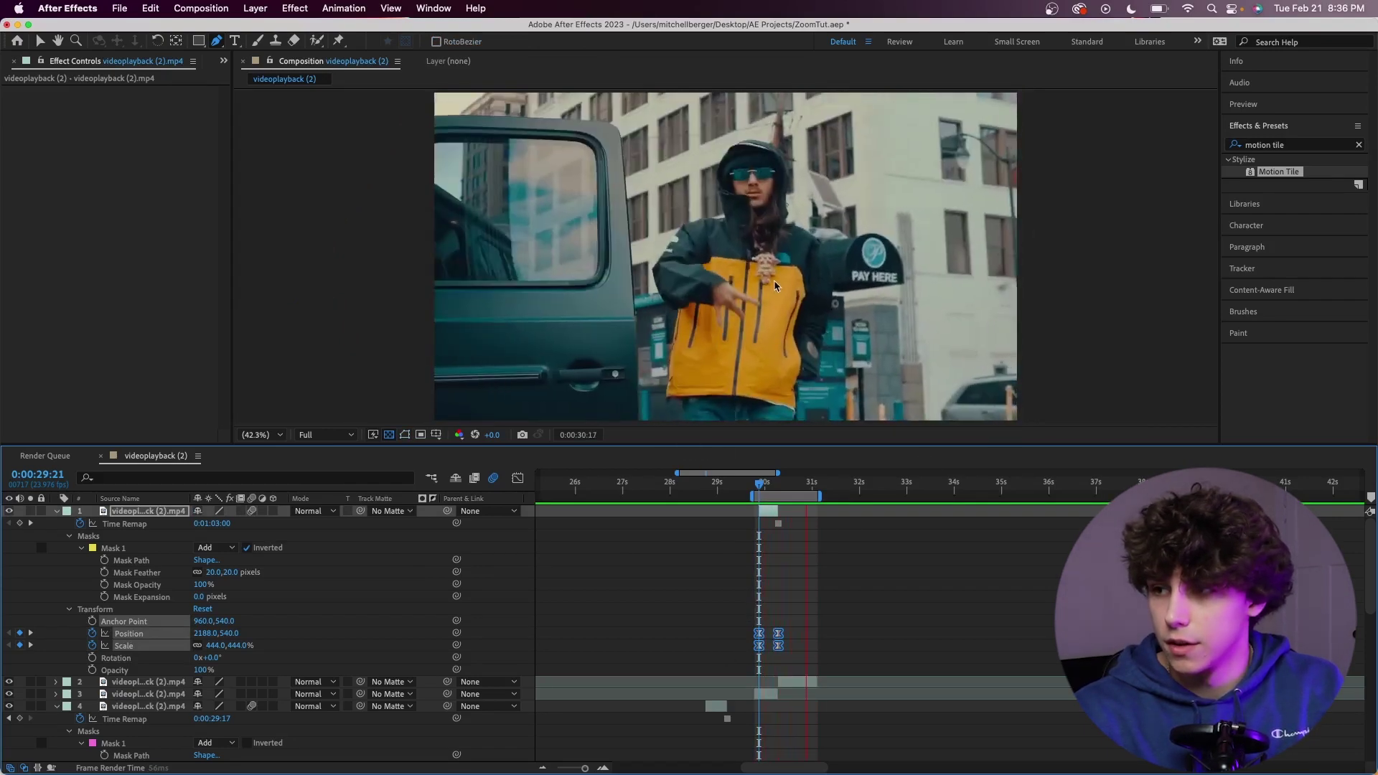
pyautogui.click(771, 486)
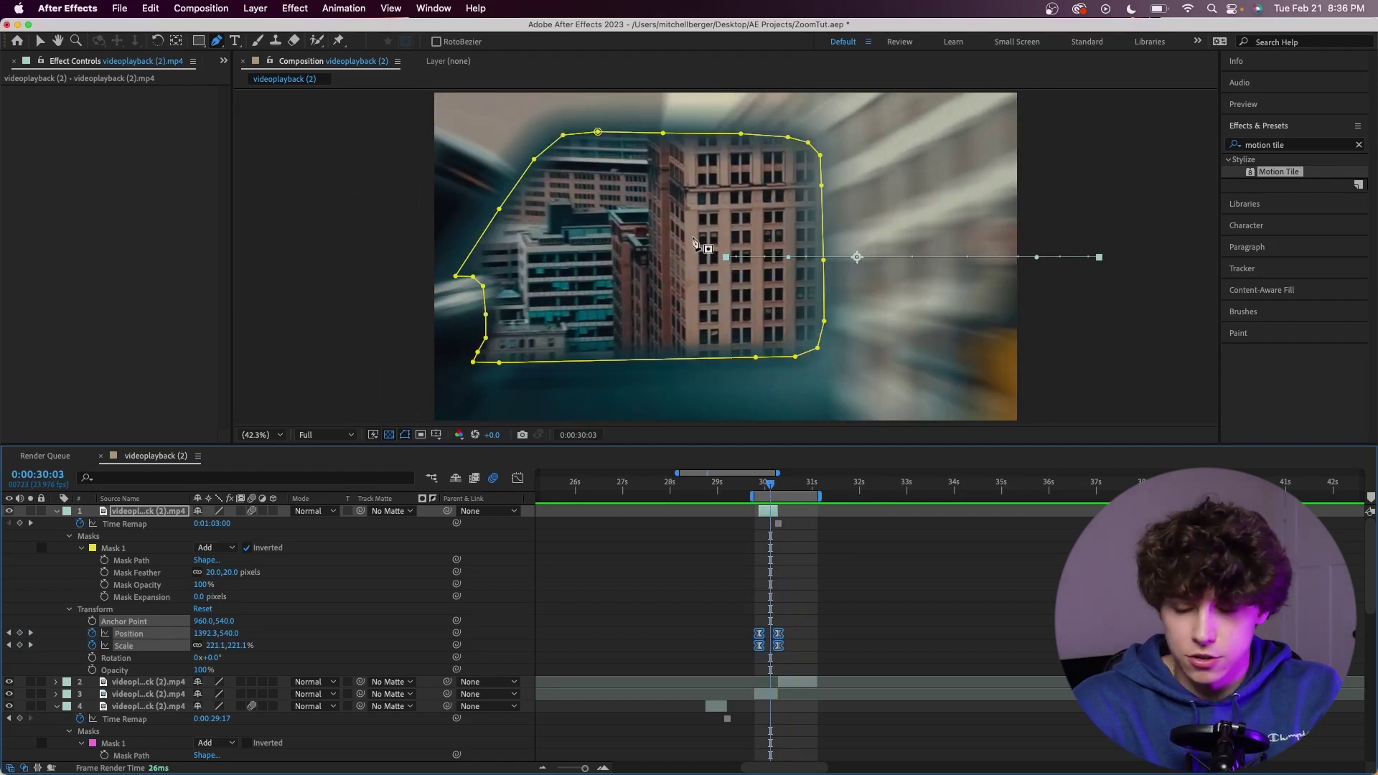
# Duplicate the jeep layer and un-invert the copy's mask so only the window glass shows.
pyautogui.press('v')
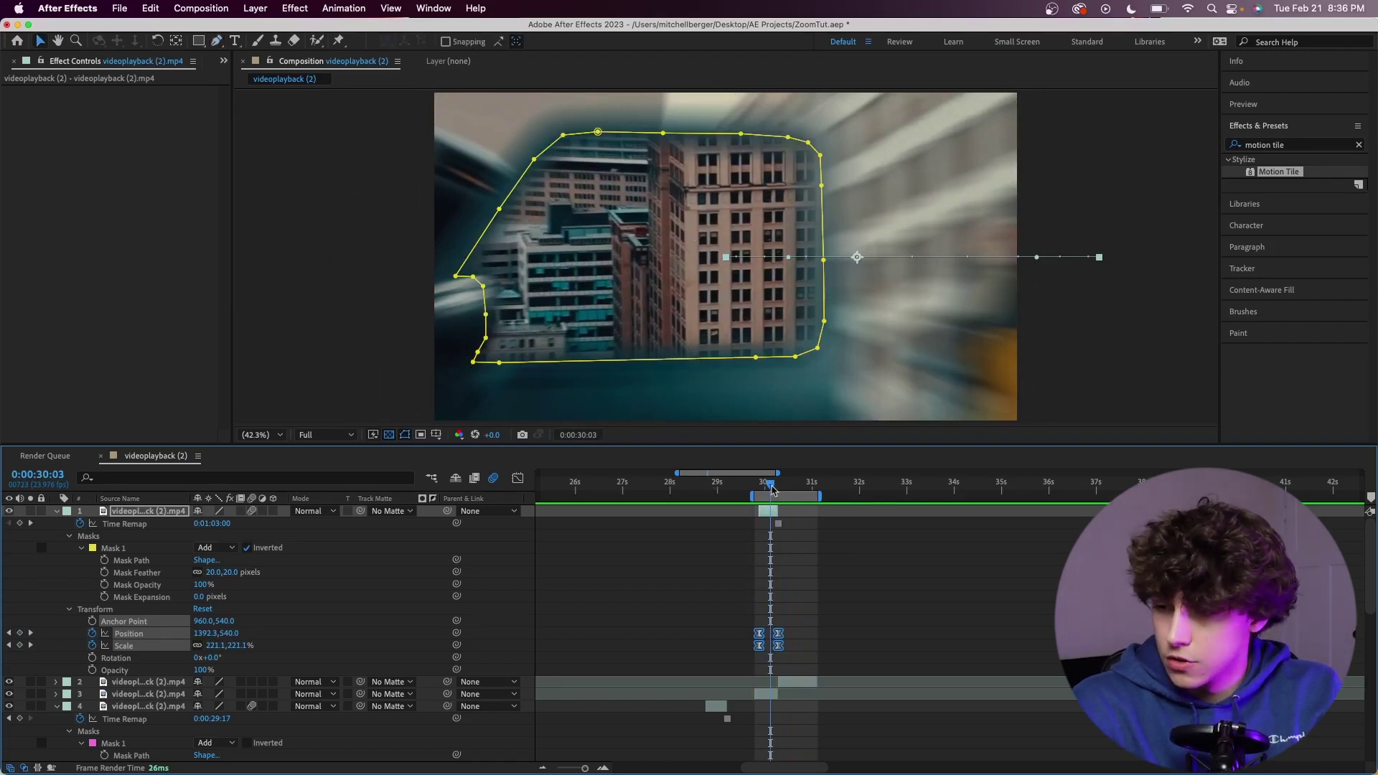
pyautogui.click(816, 516)
pyautogui.hotkey('ctrl', 'd')
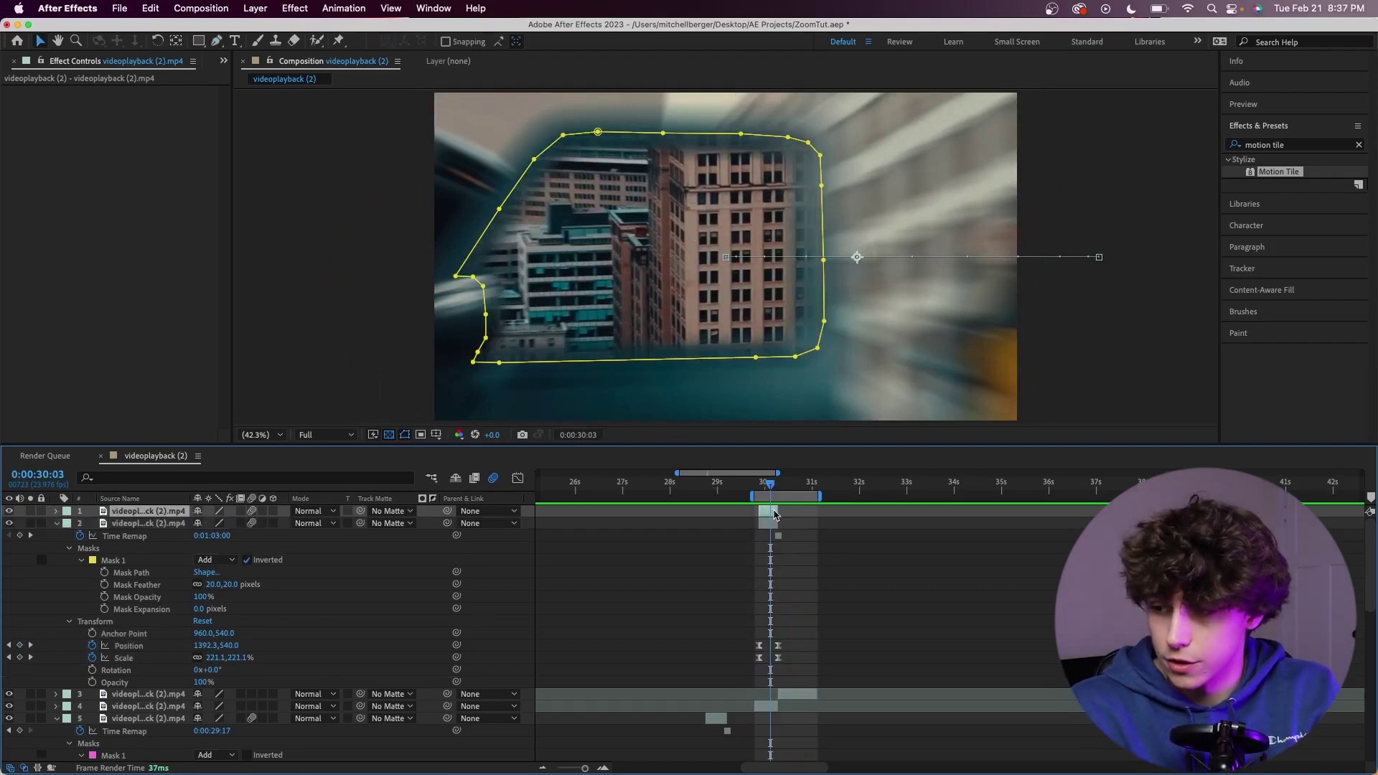
pyautogui.click(771, 524)
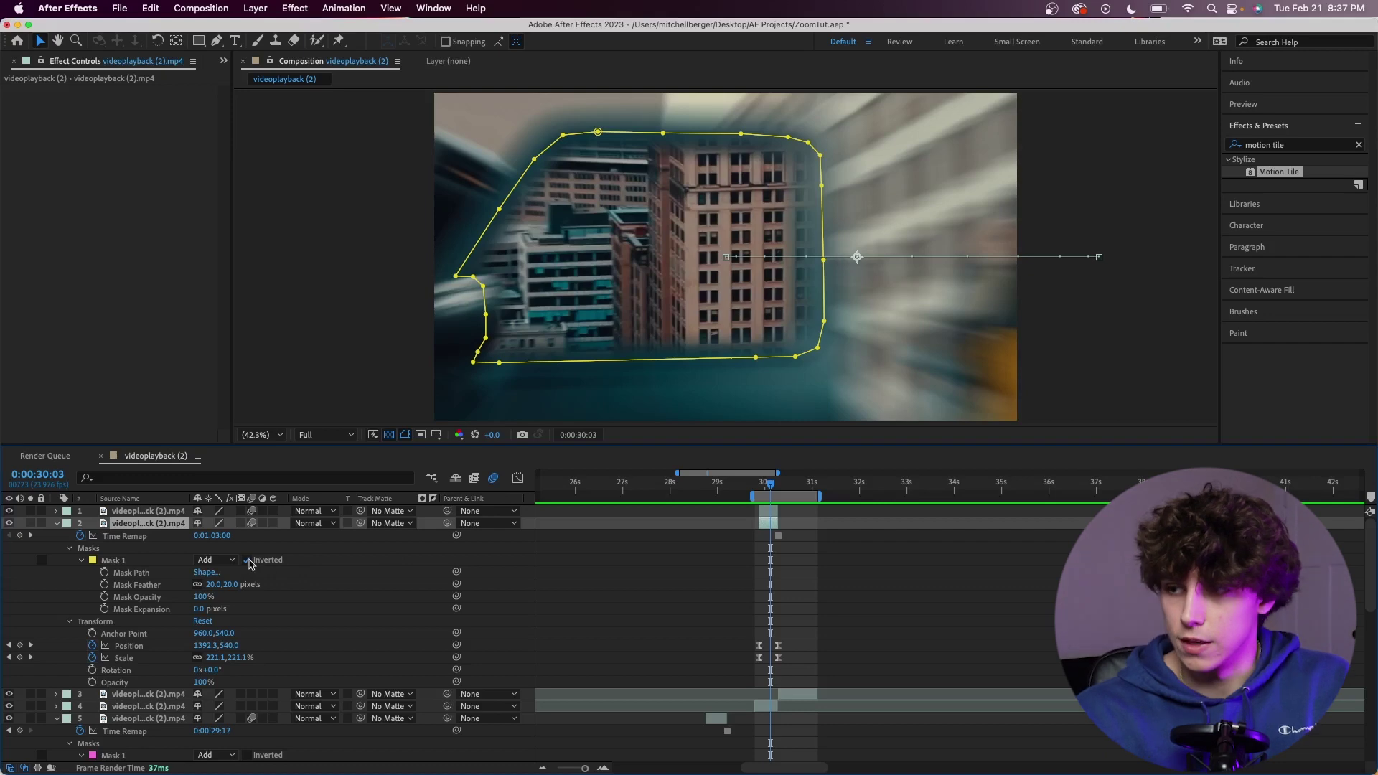
pyautogui.click(248, 561)
# Set the first Position keyframe's Y to 2048 and preview the window rolling up.
pyautogui.click(762, 485)
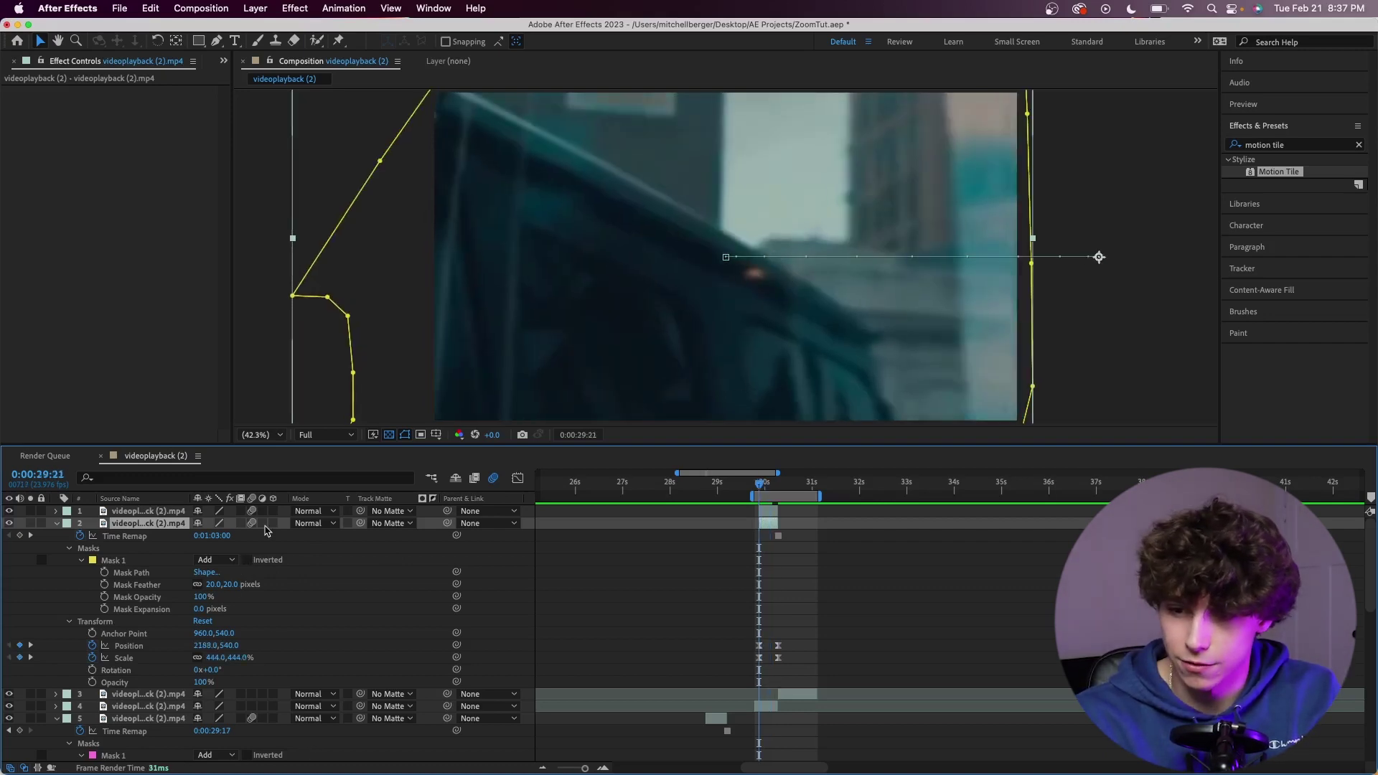
pyautogui.moveTo(224, 647); pyautogui.dragTo(334, 647)
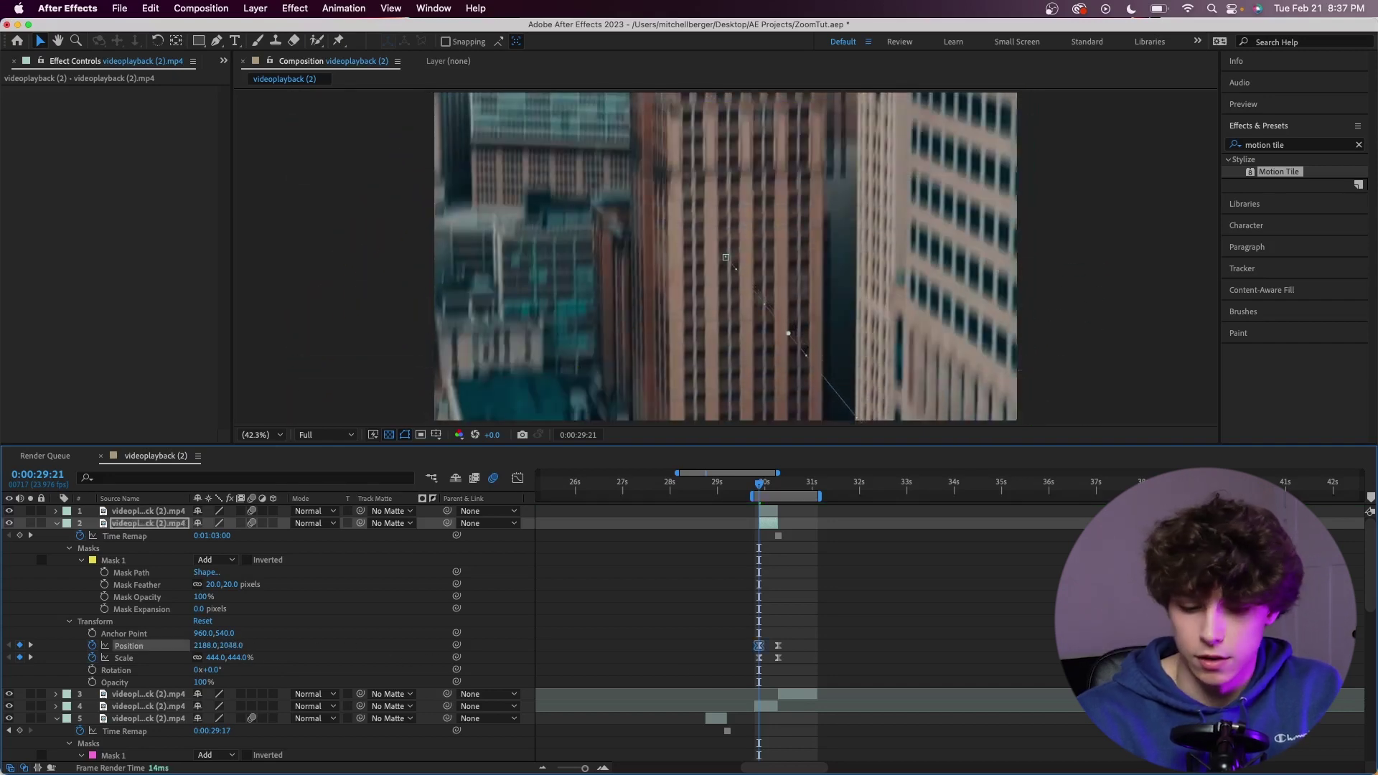
pyautogui.press('space')
pyautogui.press('space')
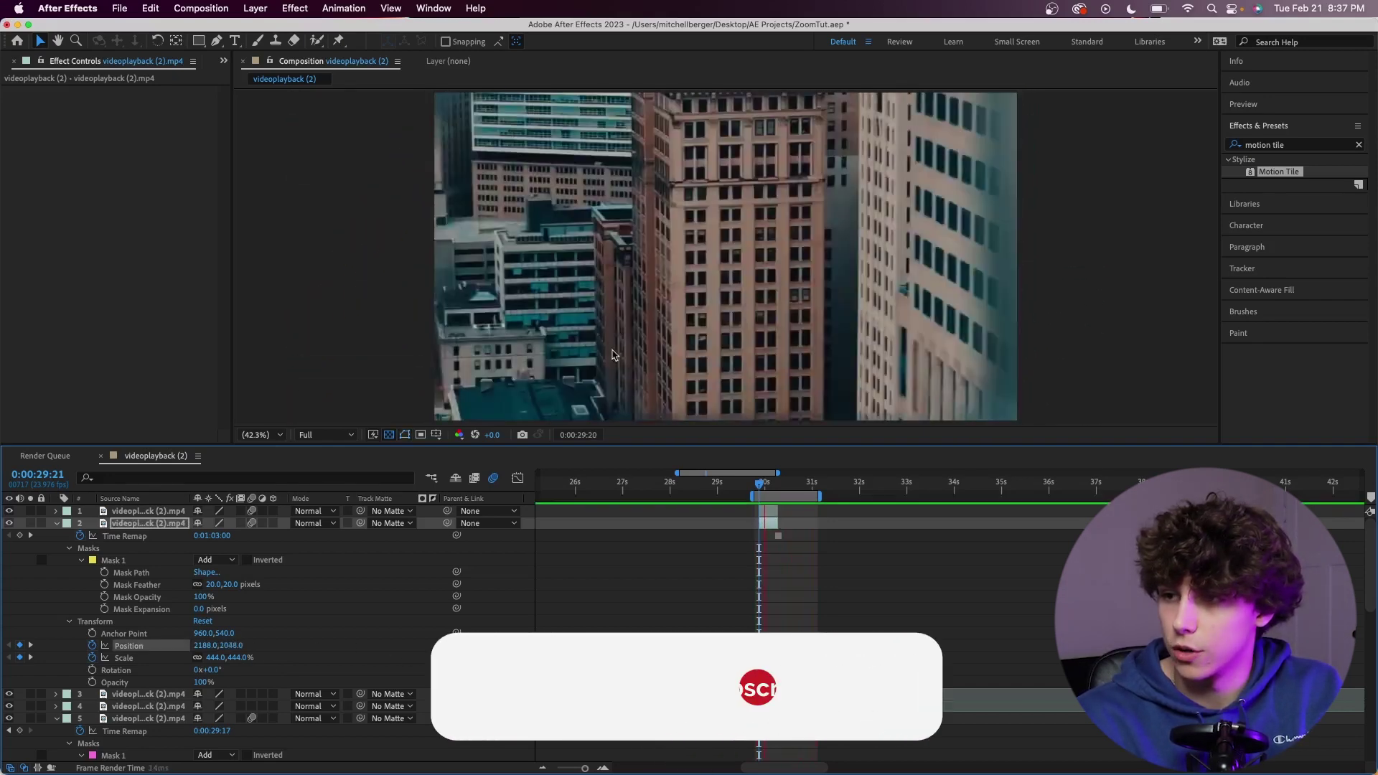